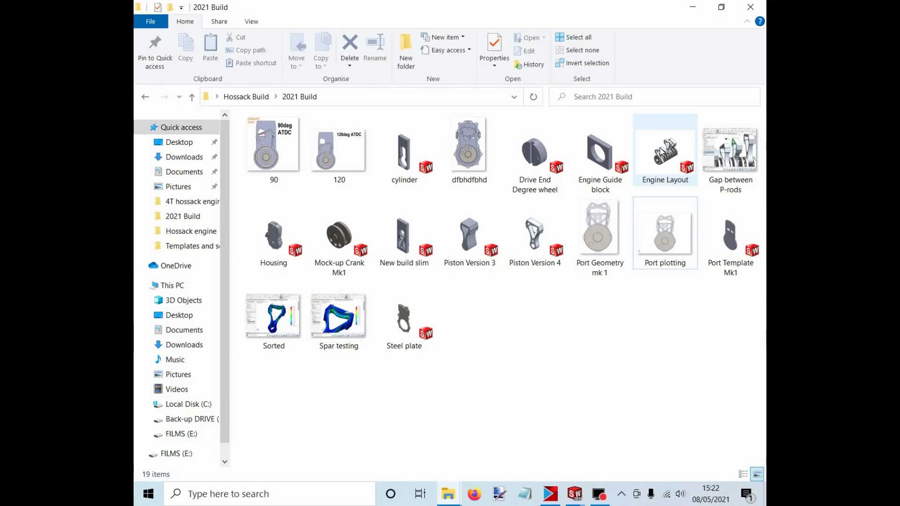
- Open the Engine Layout assembly from the 2021 Build folder and switch to it in SOLIDWORKS
left_click(661, 150)
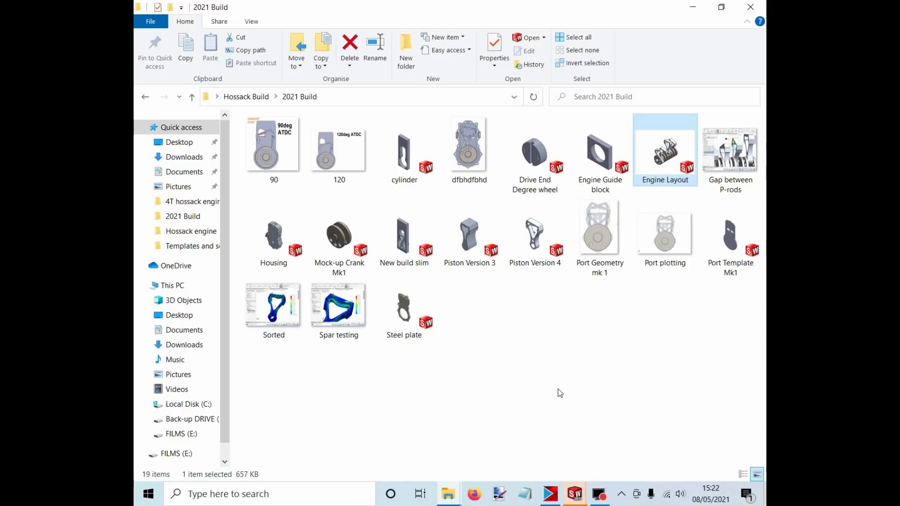
mouse_move(574, 496)
left_click(675, 424)
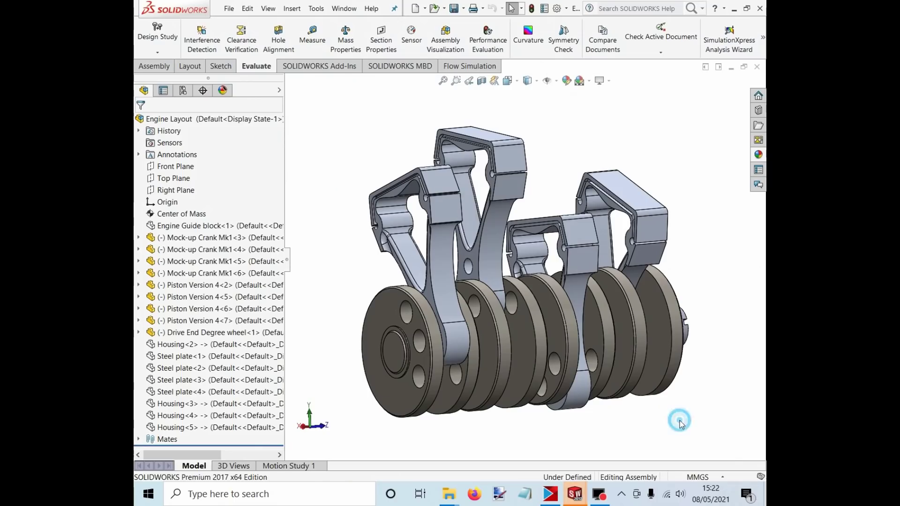
- Show the hidden Housing<2> component in the assembly
left_click_drag(511, 225, 327, 287)
left_click(226, 345)
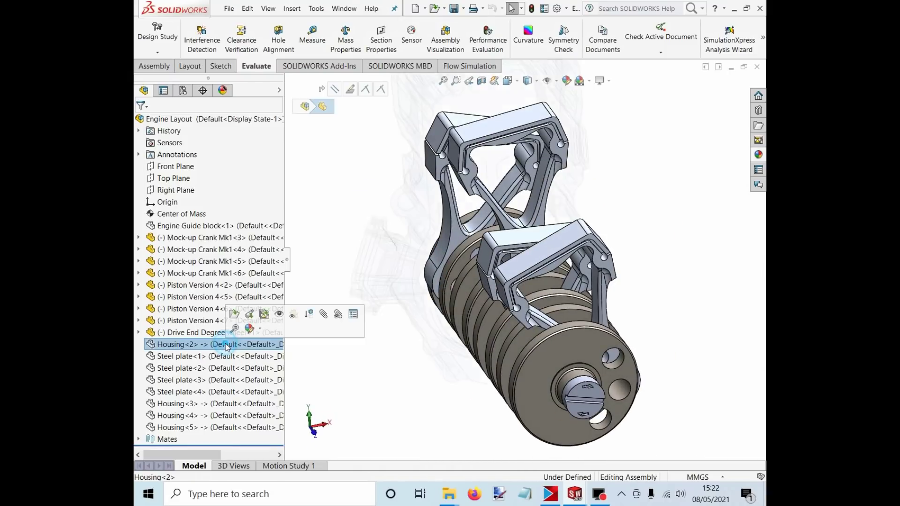
left_click(280, 310)
- Show the hidden Steel plate<1> component on the open face of the housing
left_click_drag(375, 218, 552, 278)
scroll(552, 278, "up", 3)
scroll(446, 225, "down", 3)
mouse_move(445, 225)
left_mouse_down()
mouse_move(391, 184)
mouse_move(436, 217)
left_mouse_up()
scroll(436, 217, "up", 3)
scroll(500, 164, "down", 3)
left_click_drag(522, 213, 493, 236)
left_click(256, 363)
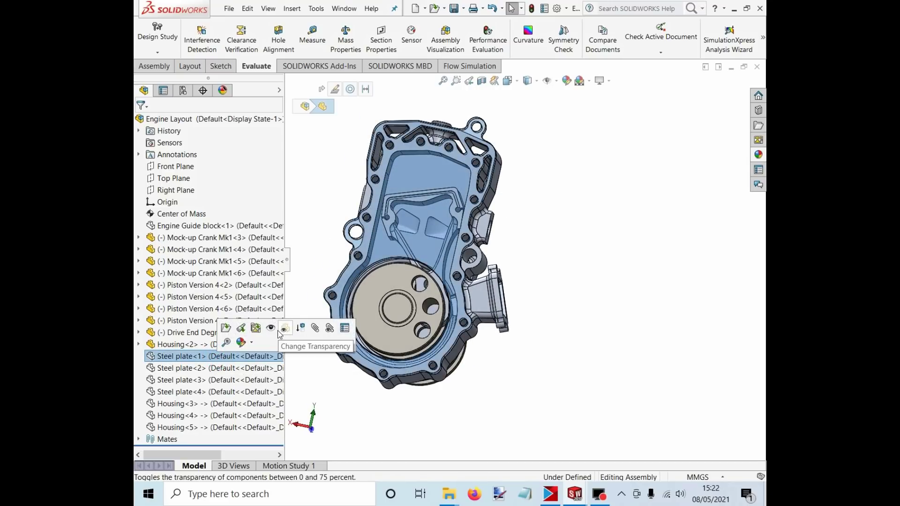
left_click(325, 229)
- Inspect Steel plate<1> on the housing and hide it again to expose the piston
left_click_drag(325, 230, 506, 234)
left_click(543, 224)
left_click(544, 227)
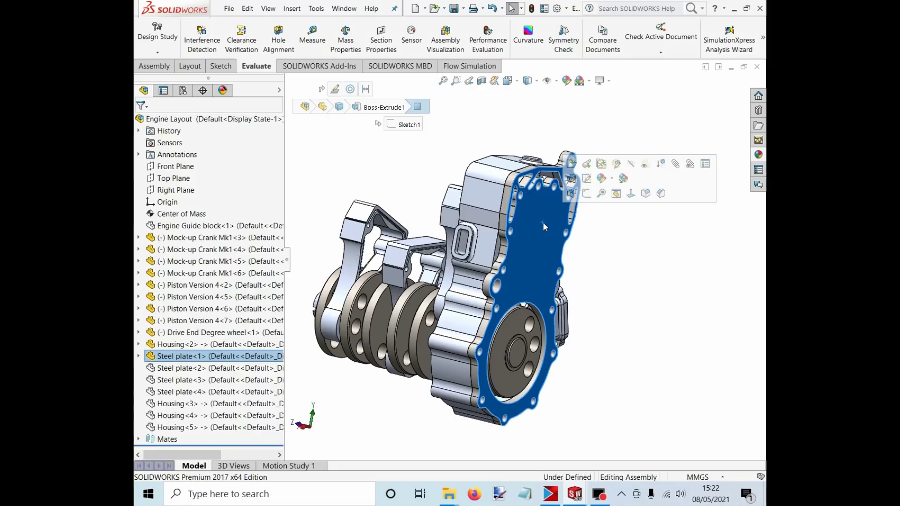
left_click(600, 245)
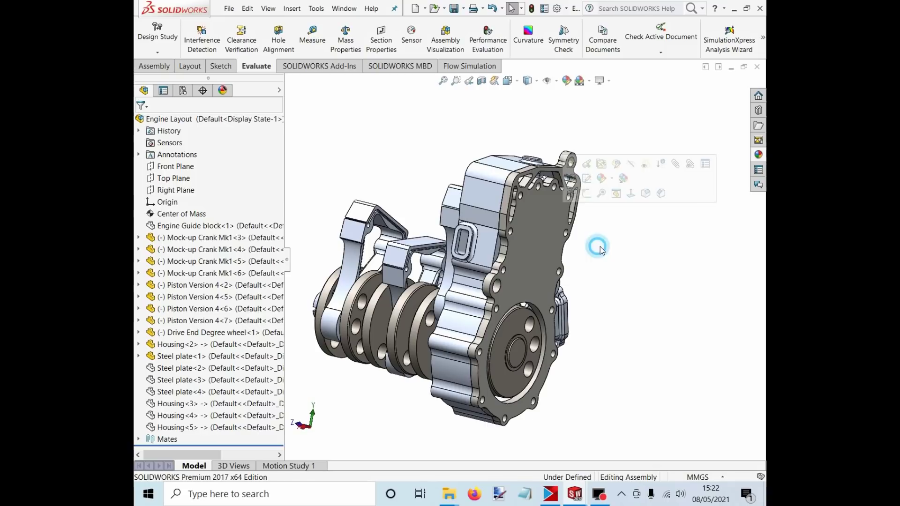
left_click_drag(600, 251, 544, 242)
left_click(496, 227)
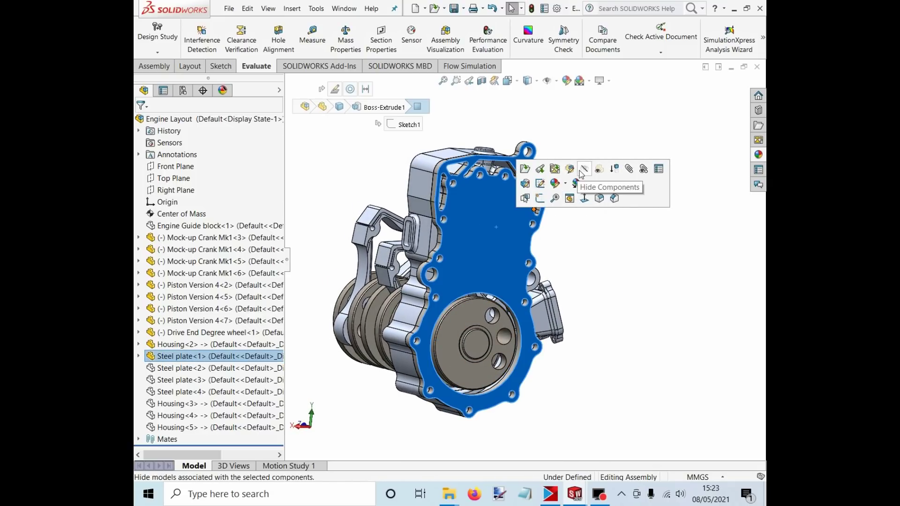
left_click(636, 306)
left_click(471, 207)
left_click(576, 236)
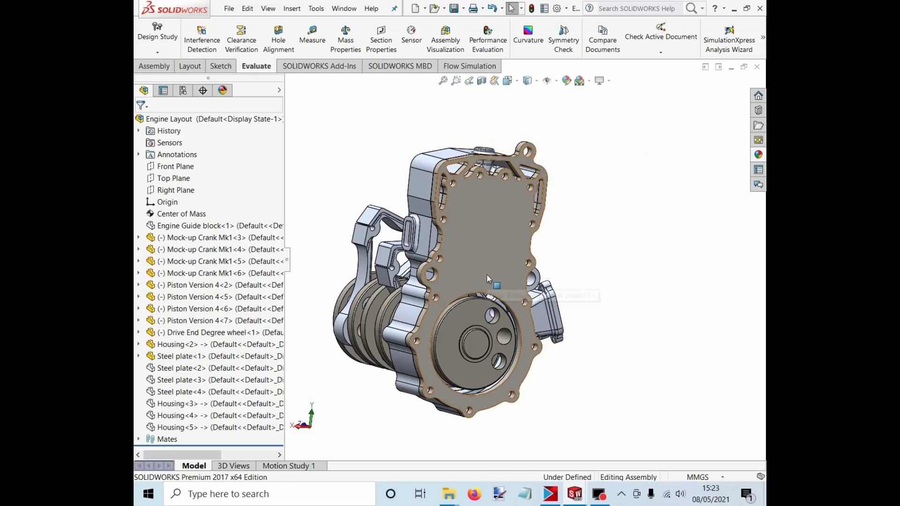
left_click(468, 246)
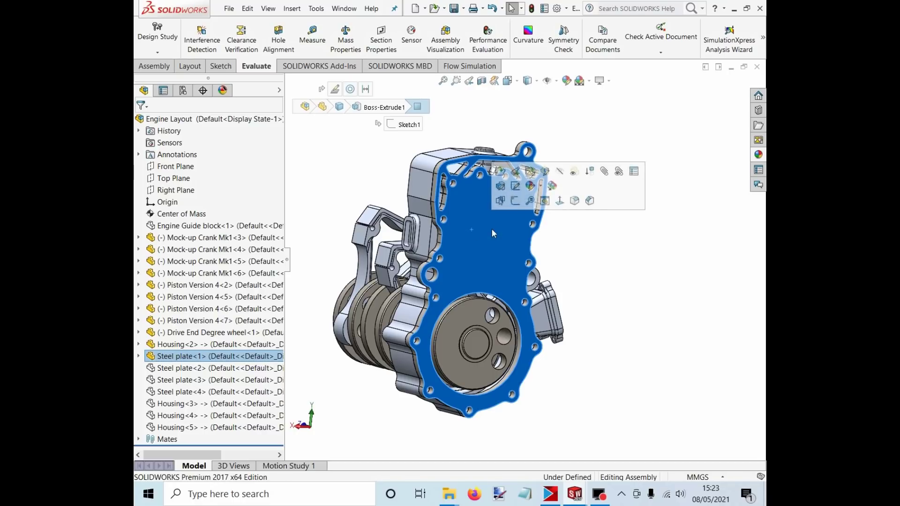
left_click(560, 169)
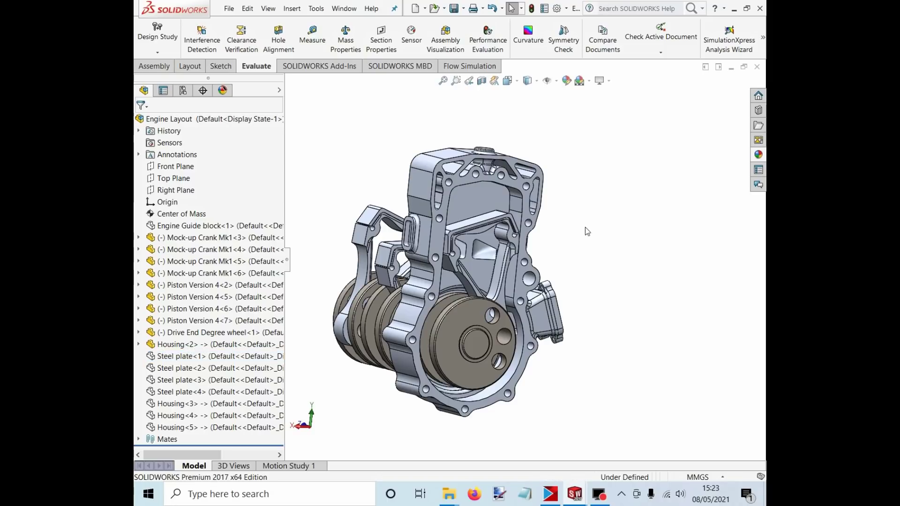
- Examine the piston and crank inside the open housing up close and from the front
left_click_drag(586, 231, 515, 215)
scroll(413, 244, "up", 5)
scroll(403, 243, "down", 4)
scroll(476, 221, "down", 4)
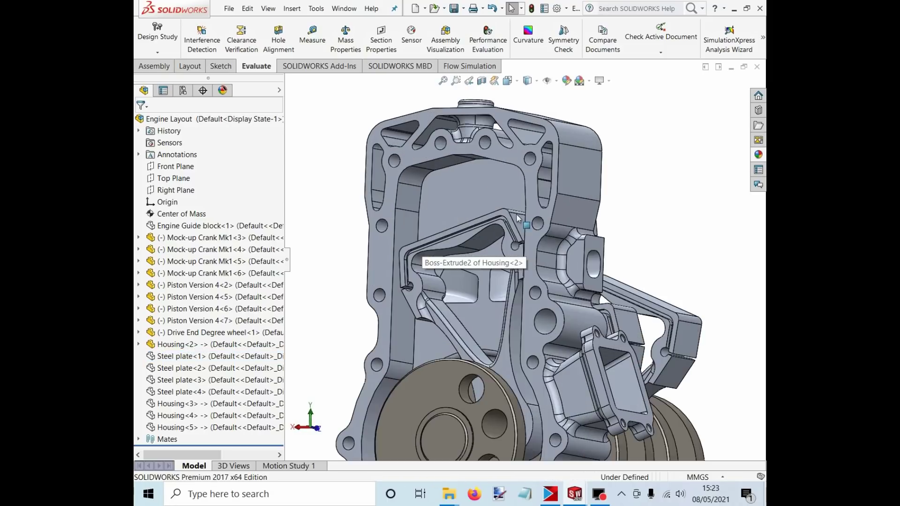
scroll(509, 258, "up", 4)
scroll(515, 285, "down", 3)
left_click_drag(540, 280, 596, 270)
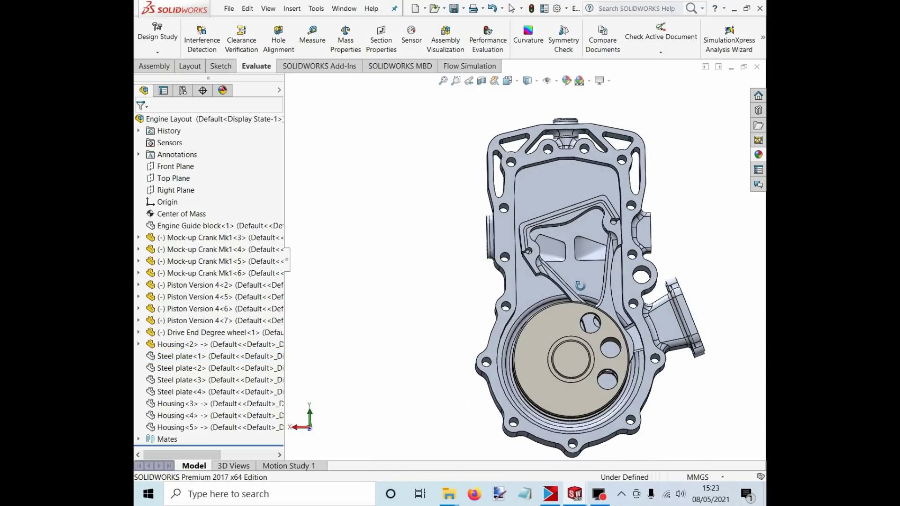
scroll(596, 271, "down", 4)
scroll(606, 257, "up", 4)
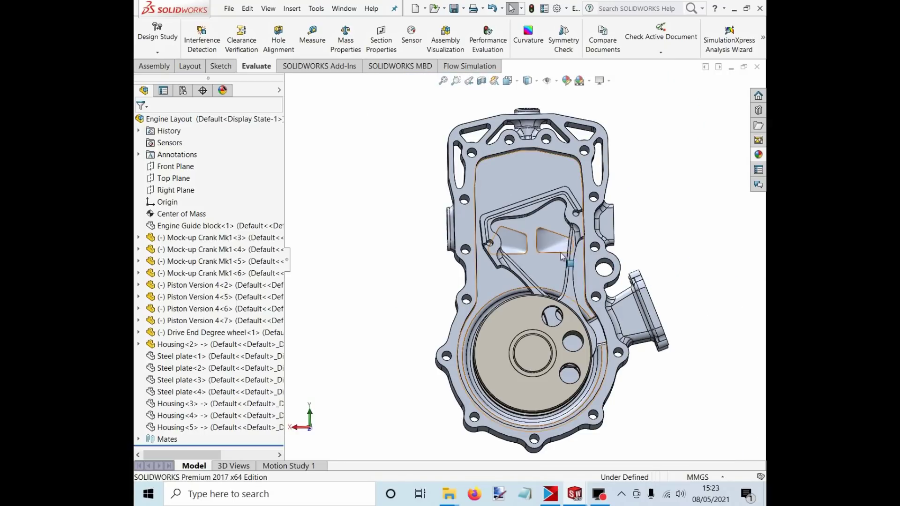
- Set the view to Back and rotate Mock-up Crank Mk1<6> to move the piston through its stroke in the housing
left_click(509, 78)
left_click(452, 241)
scroll(520, 262, "down", 3)
scroll(523, 271, "up", 3)
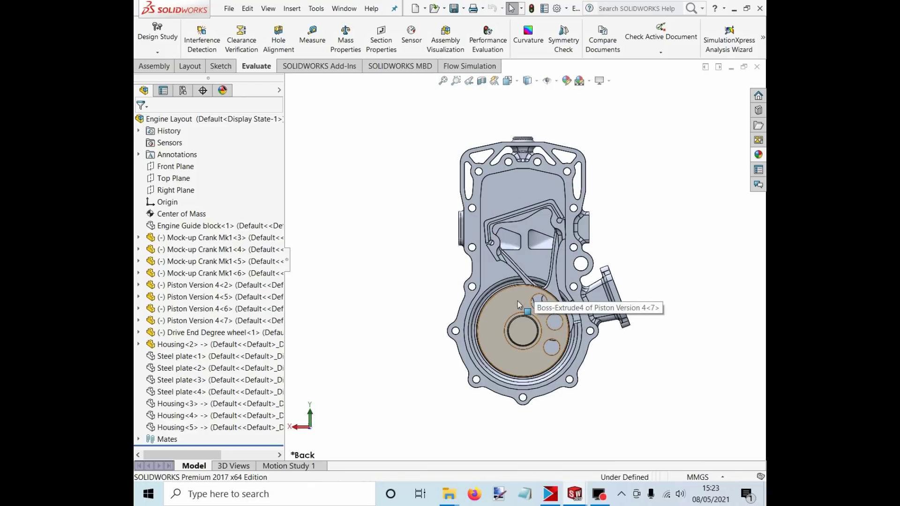
left_click(550, 349)
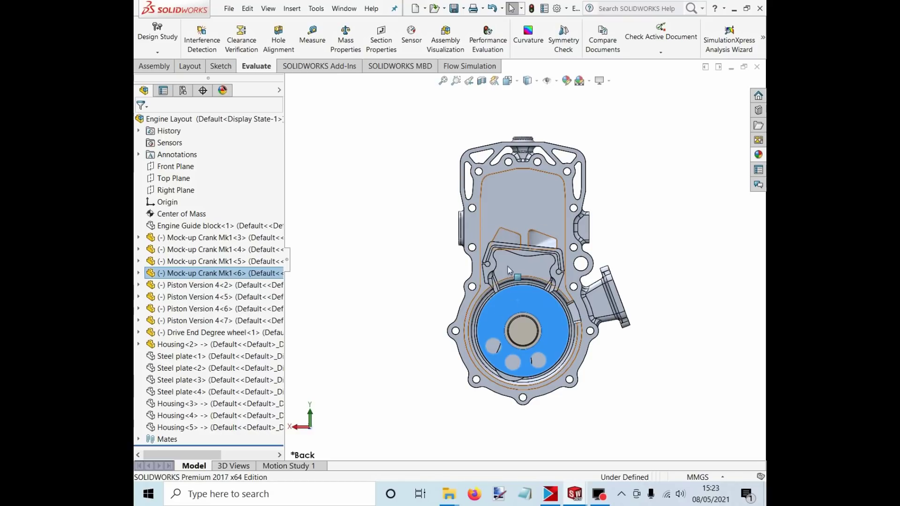
left_click_drag(576, 304, 501, 334)
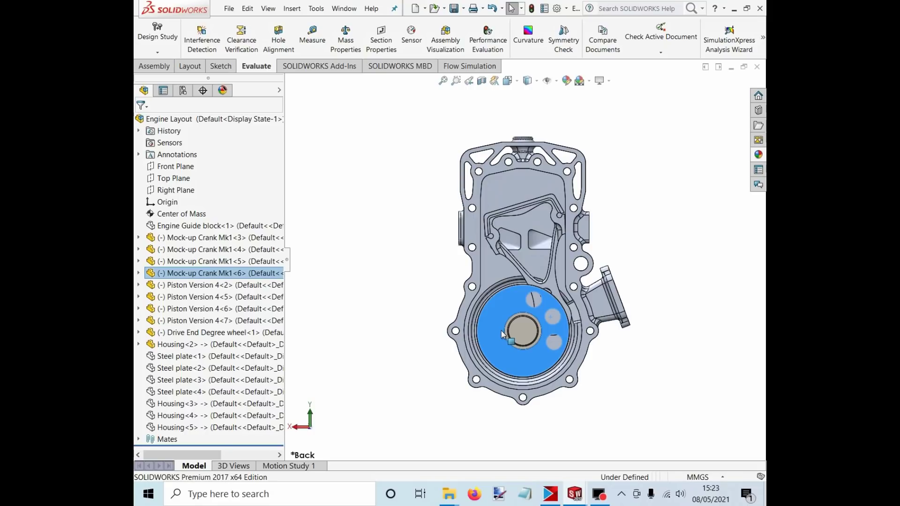
left_click_drag(494, 320, 556, 344)
left_click(645, 230)
- Examine the open housing and the row of neighbouring pistons and cranks from several angles
left_click_drag(645, 230, 520, 257)
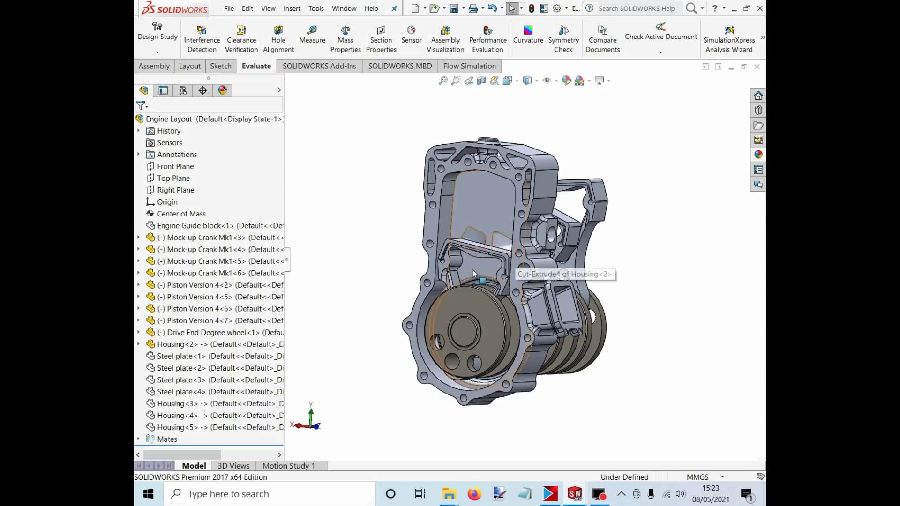
left_click_drag(388, 206, 591, 270)
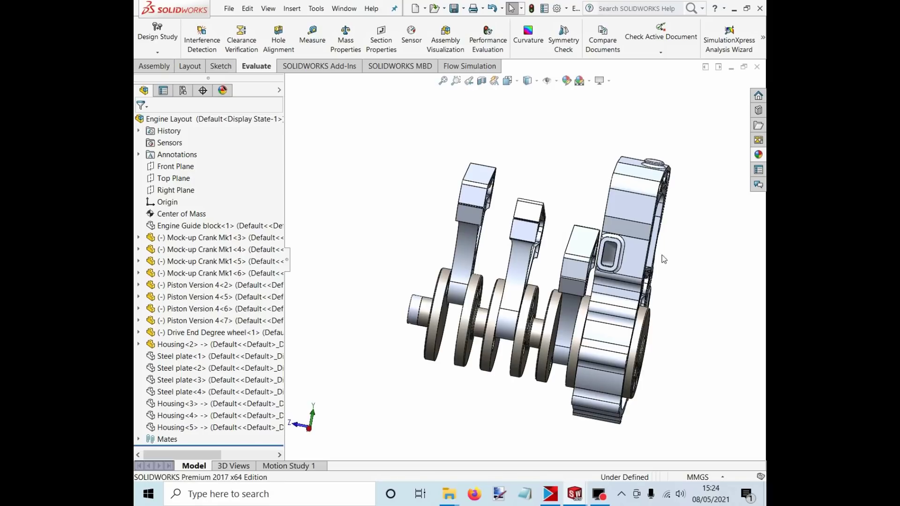
left_click_drag(704, 293, 620, 282)
scroll(620, 283, "up", 2)
scroll(598, 254, "down", 2)
left_click_drag(582, 255, 508, 239)
scroll(507, 238, "down", 2)
scroll(511, 242, "up", 3)
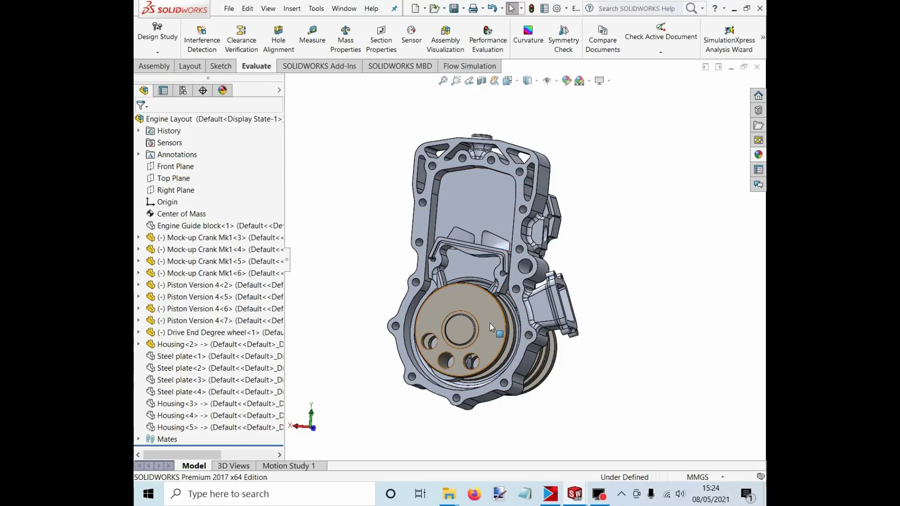
- Turn the crank in the housing to swing the piston partway up, and highlight the crank's central end face
left_click_drag(472, 295, 453, 245)
left_click(366, 239)
scroll(458, 284, "down", 3)
left_click(442, 286)
left_click(354, 227)
left_click(430, 329)
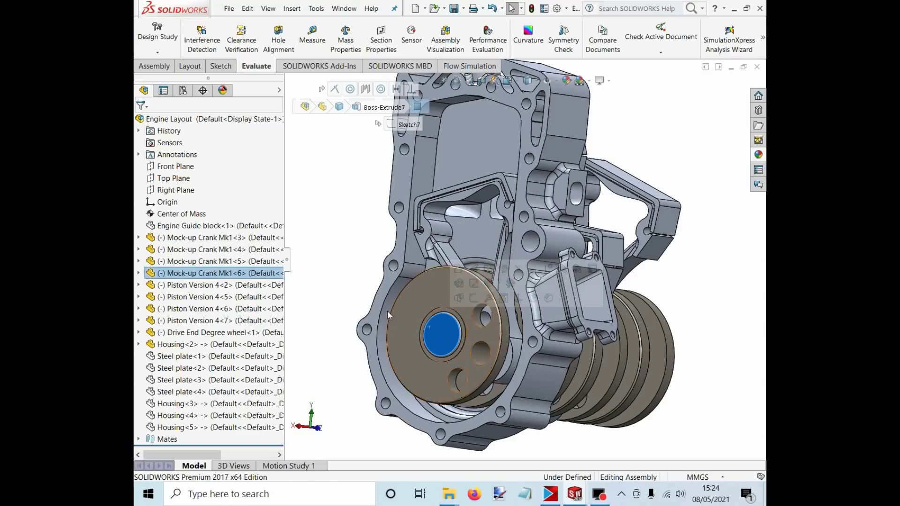
left_click(348, 265)
scroll(419, 287, "up", 5)
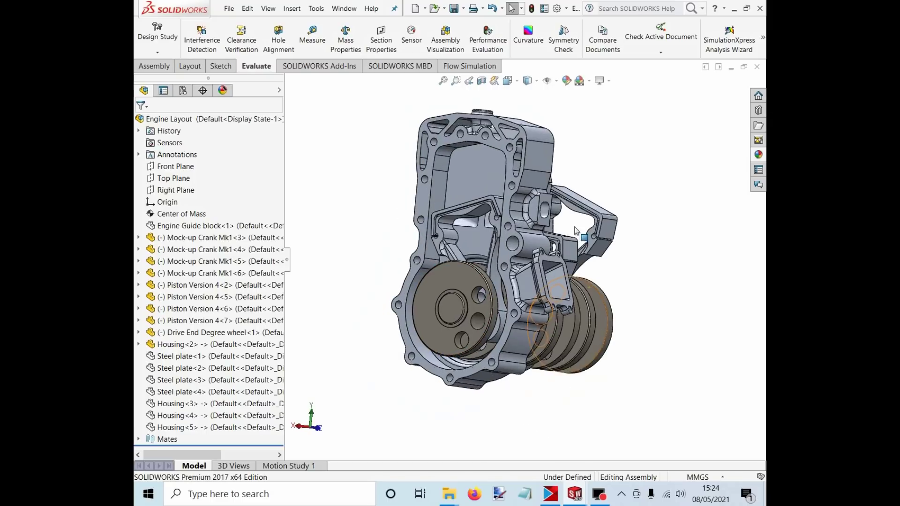
- Set the view to Back, turn the crank to bring the piston to the top of its stroke, and highlight the housing's inner side wall
key("space")
left_click(438, 205)
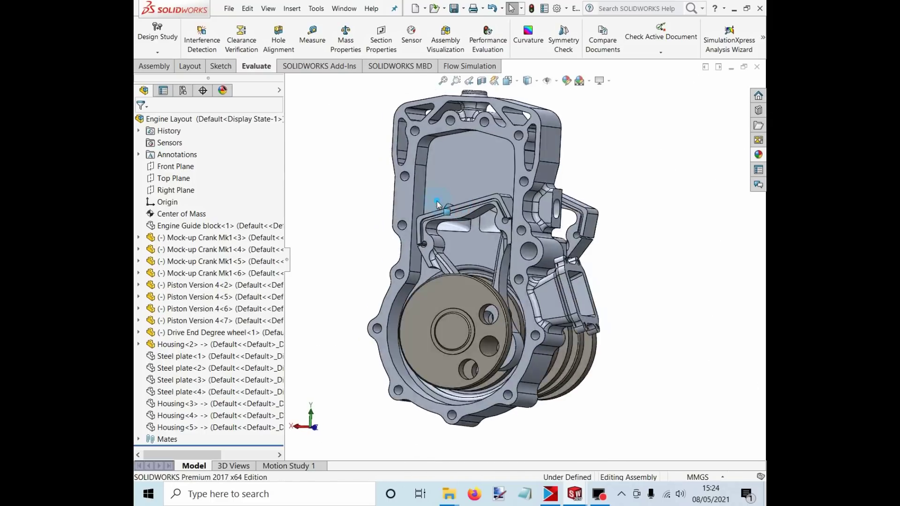
scroll(604, 229, "down", 2)
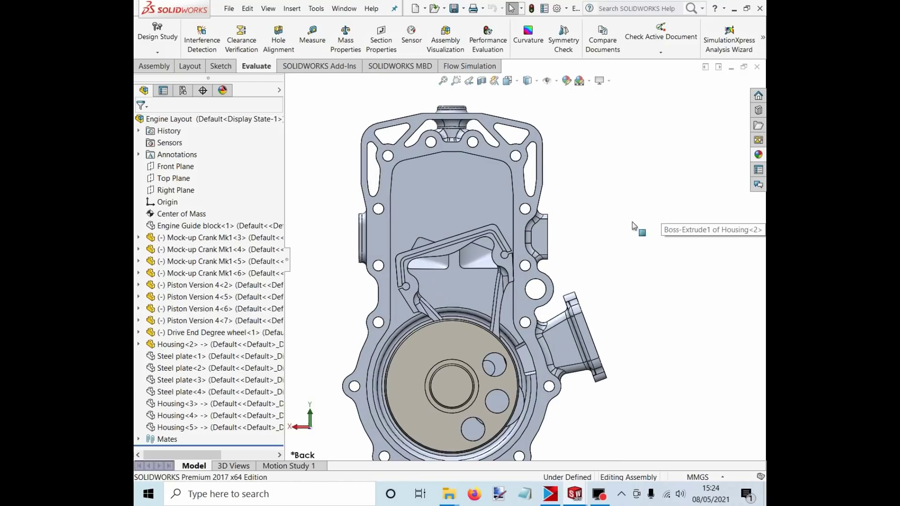
scroll(527, 298, "up", 1)
left_click_drag(491, 329, 396, 221)
key("Escape")
left_click(381, 255)
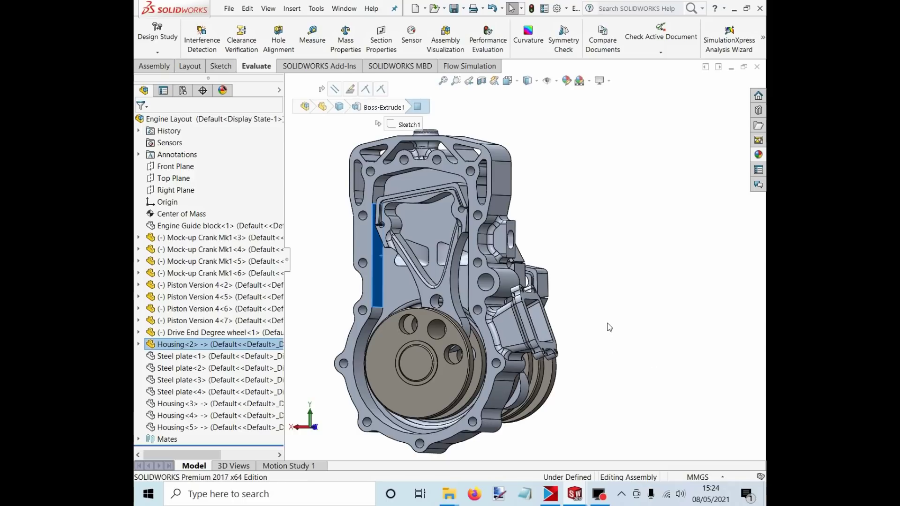
left_click(579, 240)
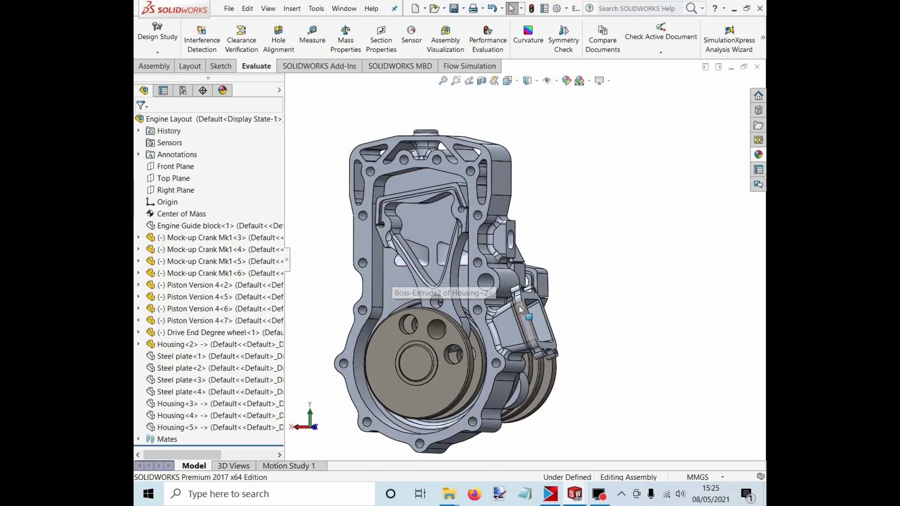
left_click_drag(420, 363, 645, 245)
left_click(647, 236)
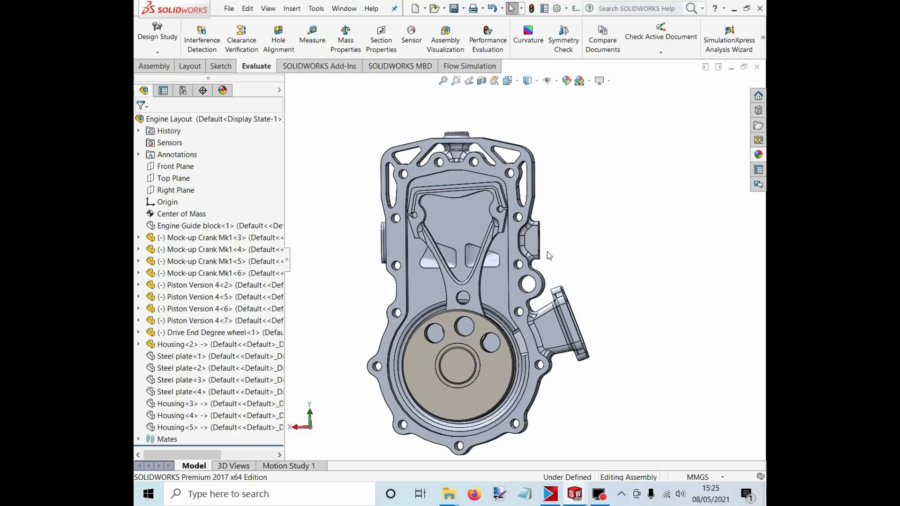
- Highlight a port window in the housing wall and inspect the piston and housing cavity up close
left_click(488, 261)
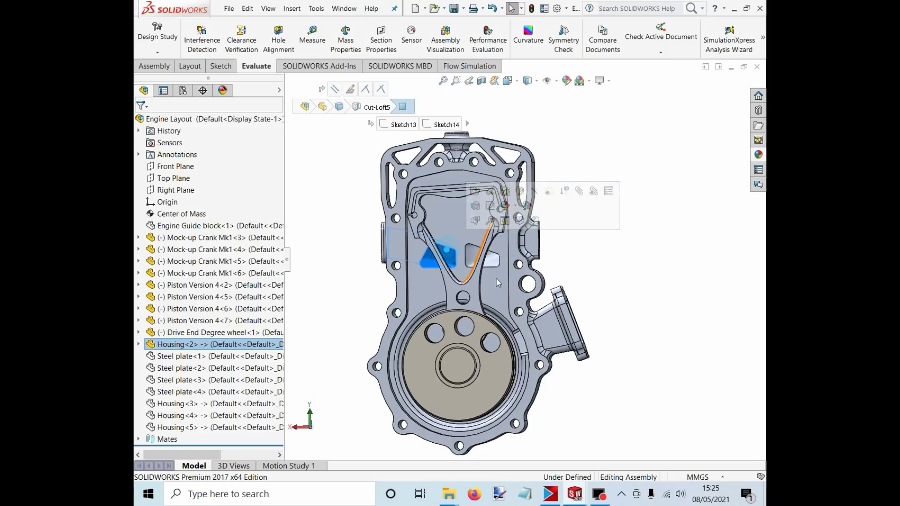
left_click(629, 301)
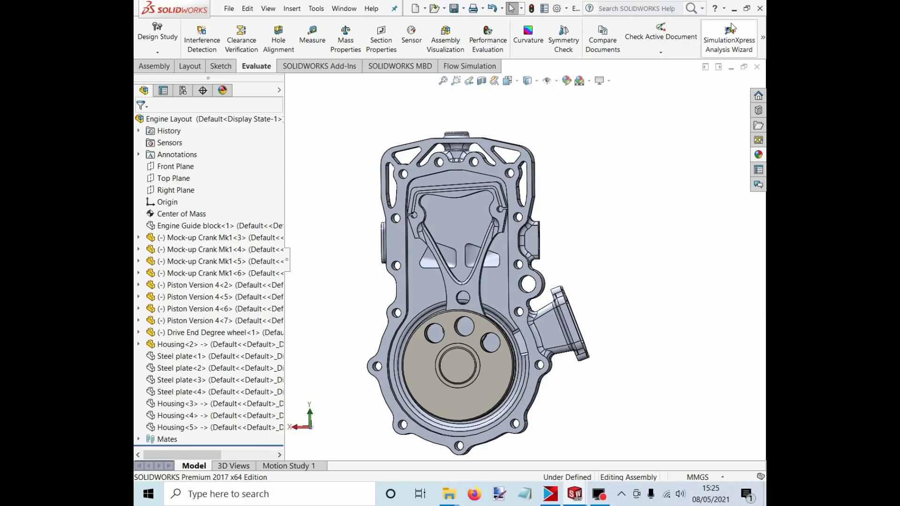
left_click_drag(536, 204, 542, 174)
scroll(465, 192, "down", 2)
scroll(472, 180, "up", 3)
scroll(523, 272, "down", 3)
left_click_drag(516, 294, 539, 299)
left_click(436, 173)
left_click(442, 168)
left_click_drag(449, 193, 488, 201)
left_click(531, 178)
- Examine the housing's outer port flanges and the piston inside it from tilted angles
scroll(469, 235, "up", 5)
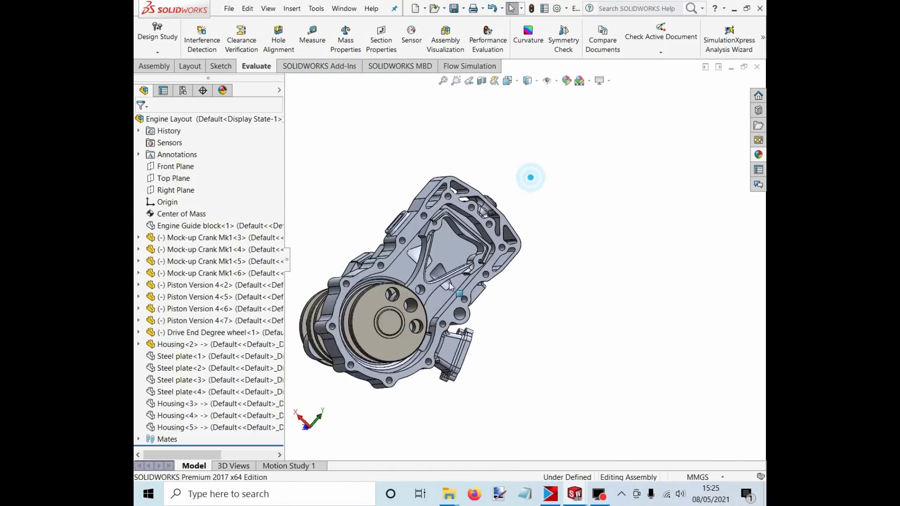
scroll(459, 281, "down", 2)
left_click_drag(459, 281, 421, 279)
scroll(422, 279, "up", 3)
scroll(458, 243, "down", 3)
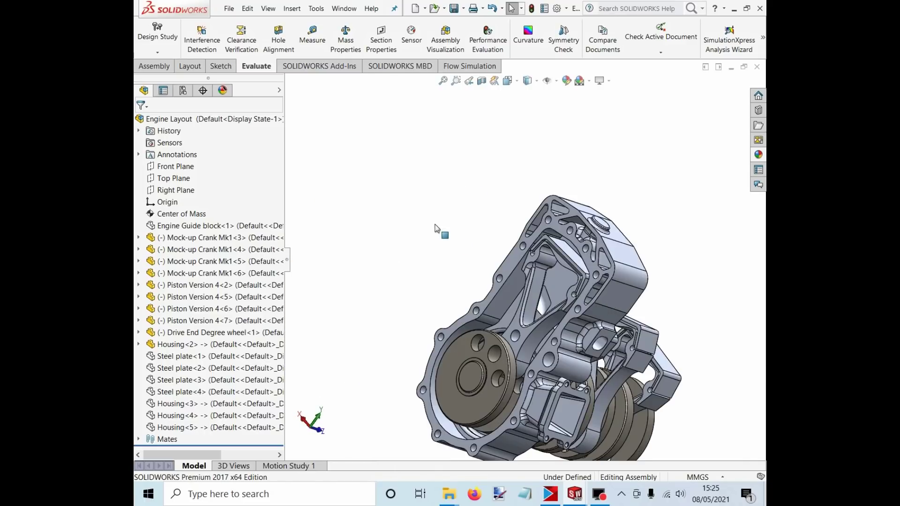
scroll(566, 331, "up", 2)
scroll(566, 331, "down", 4)
left_click_drag(566, 331, 576, 273)
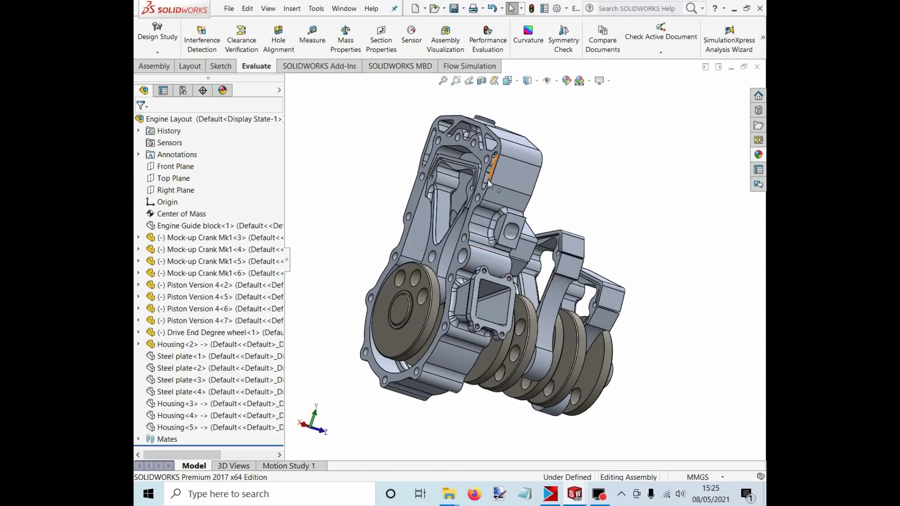
left_click_drag(481, 193, 502, 183)
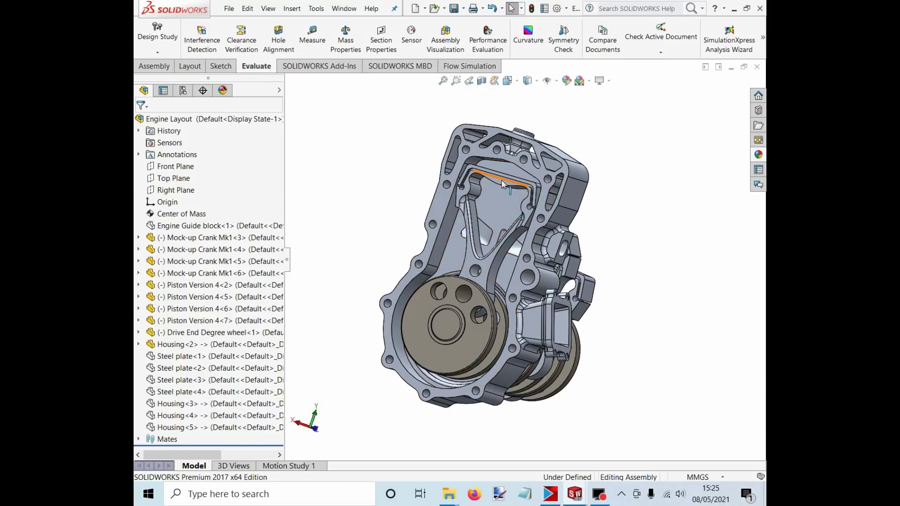
- Highlight the front face of the piston in the housing and inspect the slot at its corner
scroll(503, 185, "down", 3)
left_click(539, 229)
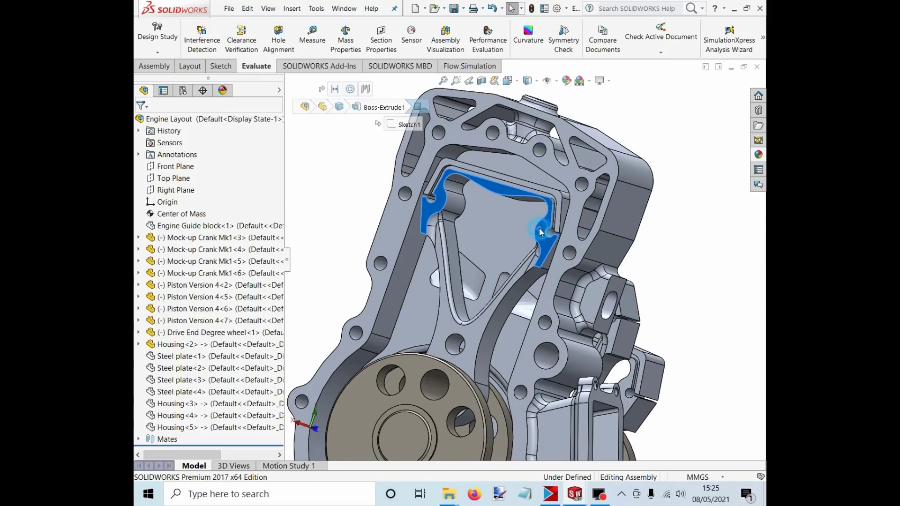
left_click(329, 198)
scroll(440, 208, "down", 5)
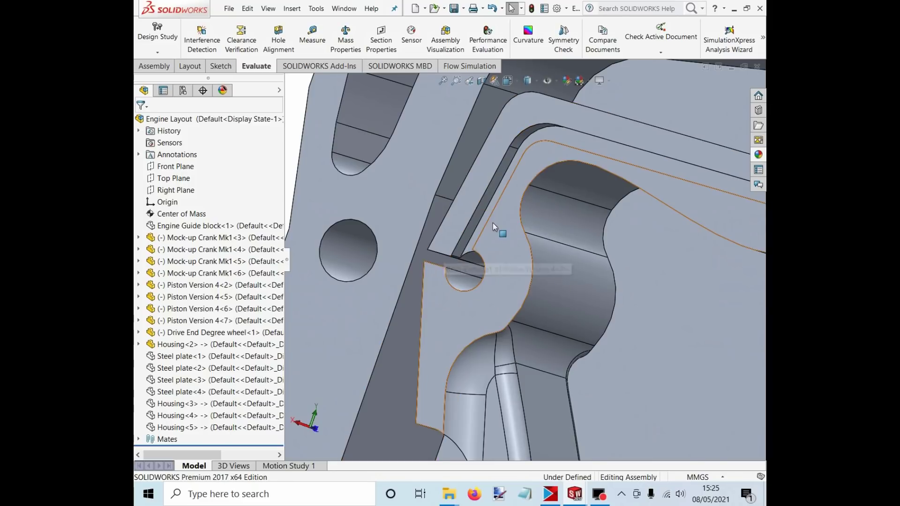
scroll(544, 258, "up", 6)
scroll(546, 262, "up", 3)
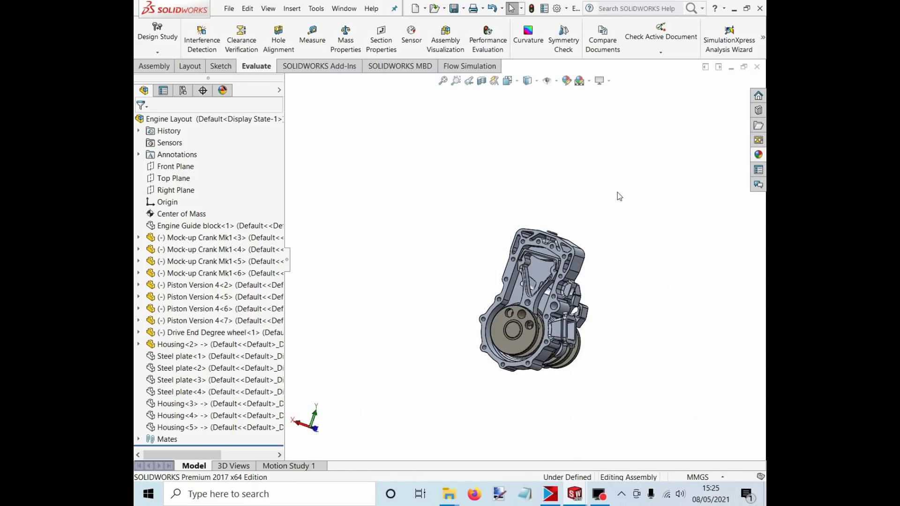
- Highlight the edge at the piston's upper corner and inspect how the piston sits against the housing's inner wall
scroll(544, 265, "down", 5)
scroll(584, 263, "up", 4)
scroll(585, 263, "down", 4)
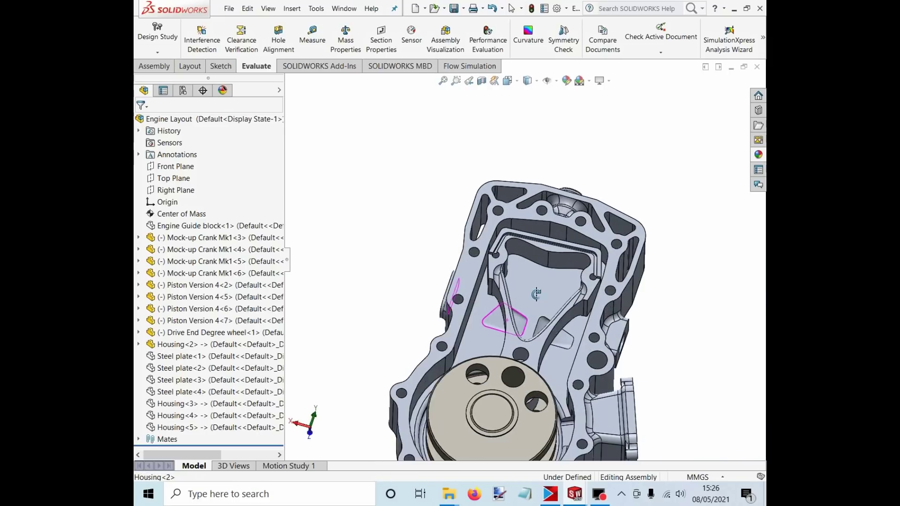
scroll(521, 275, "down", 5)
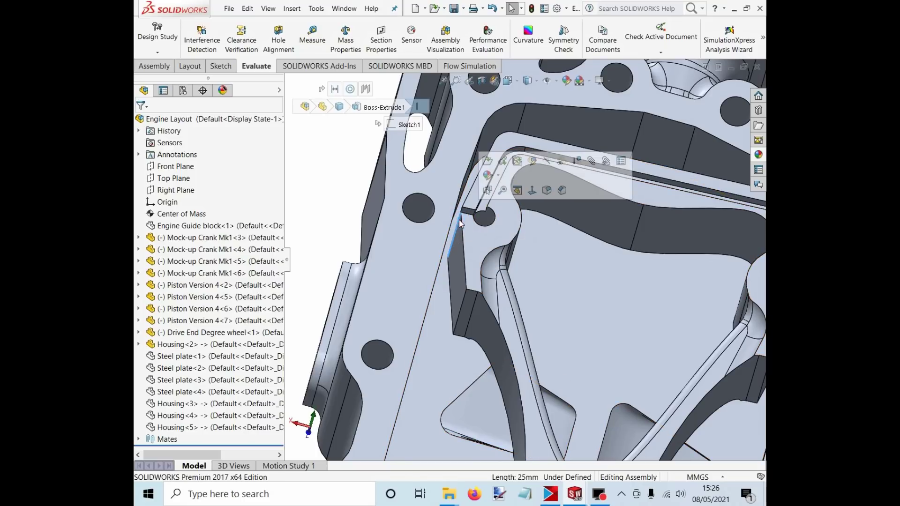
scroll(331, 233, "up", 6)
left_click_drag(564, 295, 527, 294)
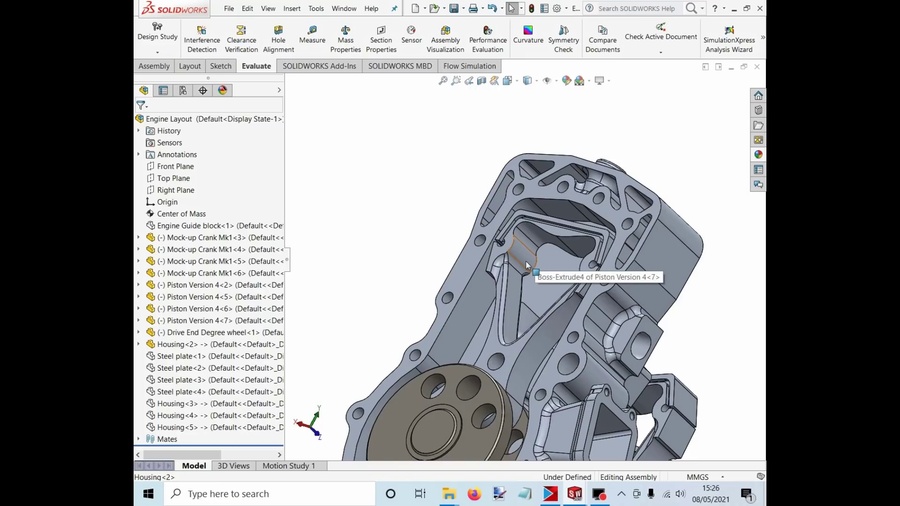
scroll(530, 281, "up", 3)
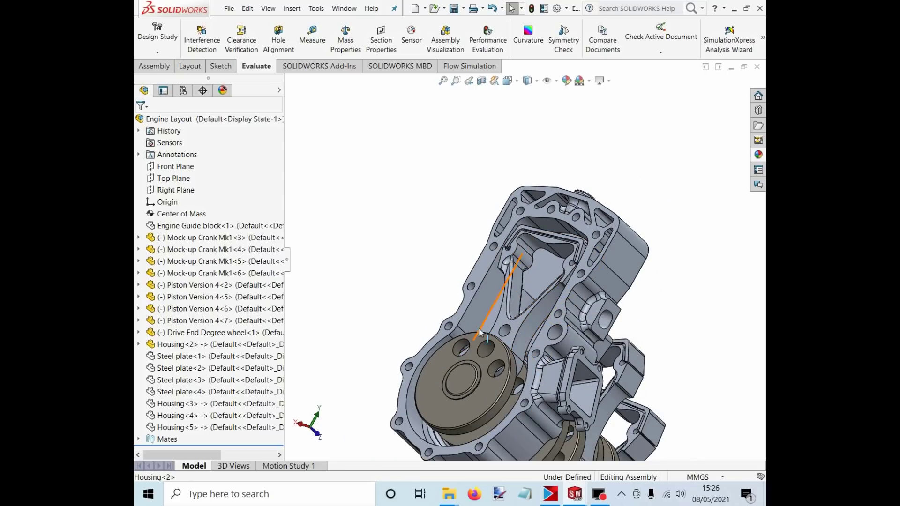
- Examine the housing with the crank disc at its front and the row of cranks and pistons behind it
left_click_drag(448, 326, 490, 342)
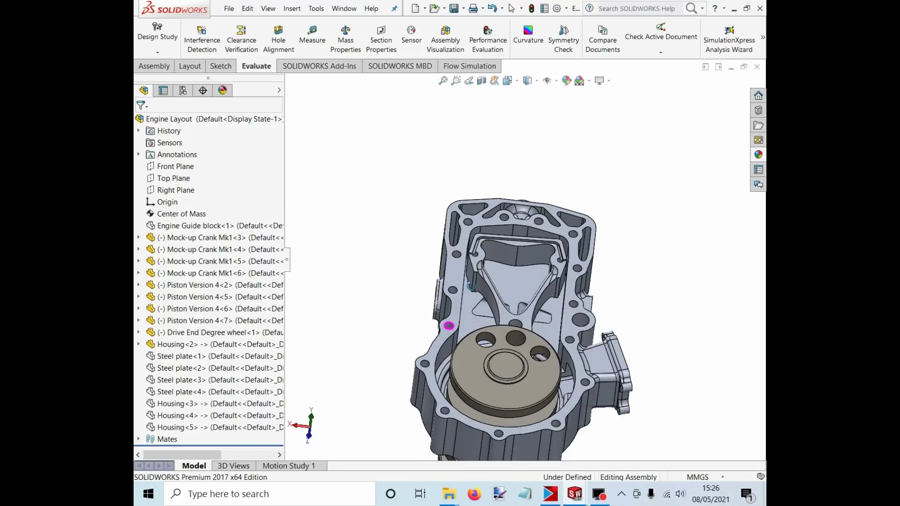
left_click(490, 392)
left_click(382, 298)
scroll(525, 264, "up", 4)
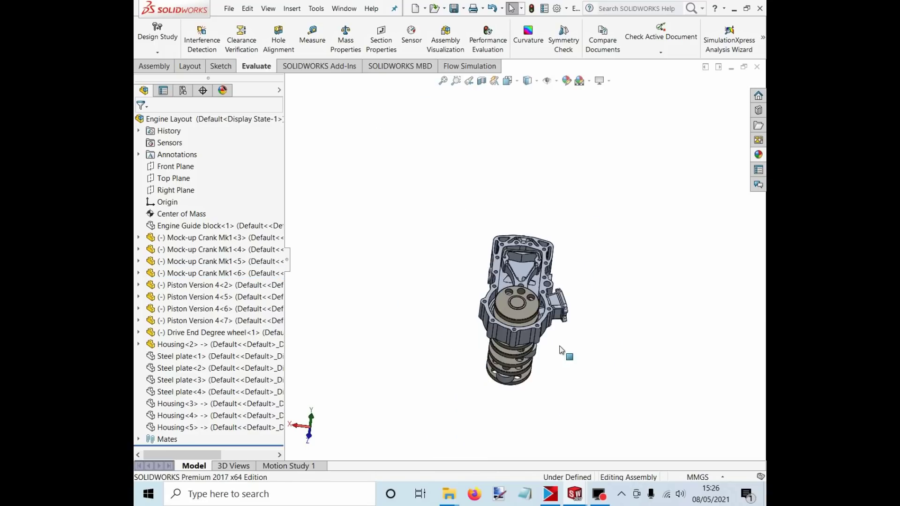
scroll(562, 347, "down", 3)
left_click_drag(503, 302, 358, 345)
scroll(445, 302, "up", 2)
scroll(444, 302, "down", 3)
scroll(358, 346, "up", 3)
key("ctrl+7")
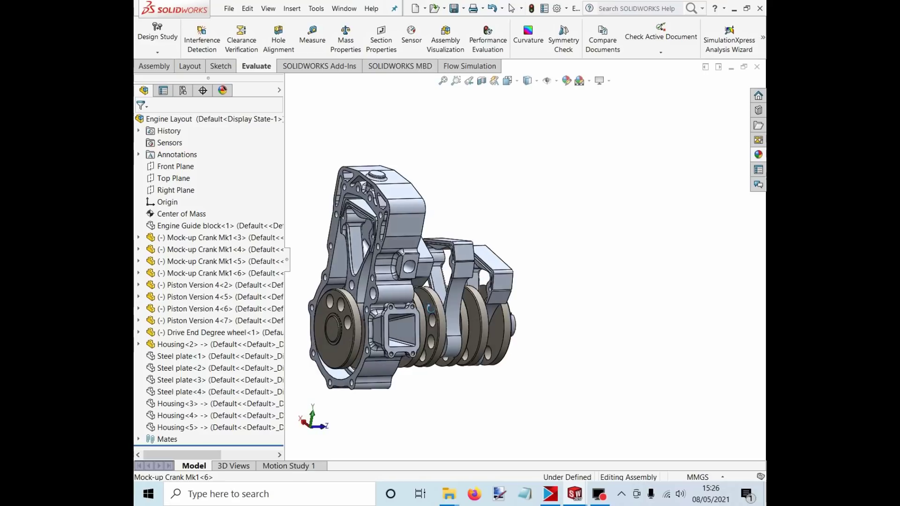
- Measure the maximum distance between the front crank's end face and the circular shaft edge at the drive end, and clear the selection
left_click(312, 35)
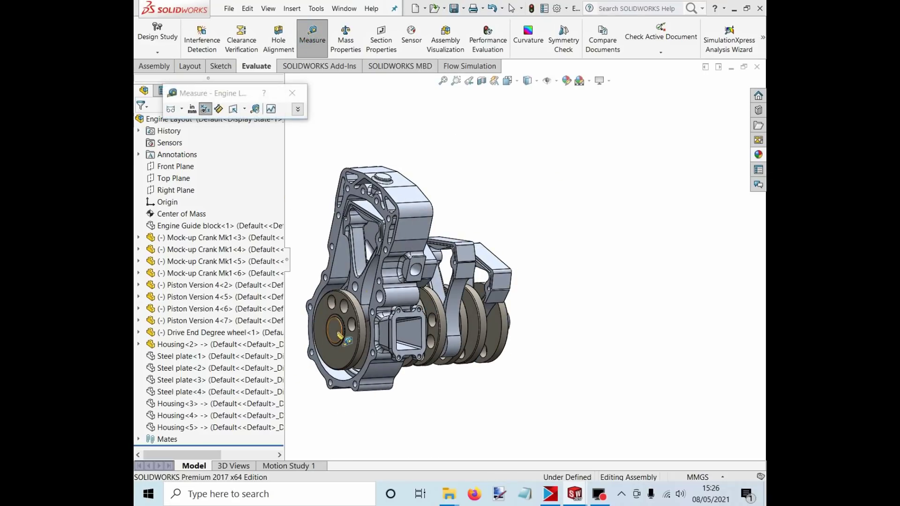
left_click(333, 329)
scroll(493, 338, "down", 5)
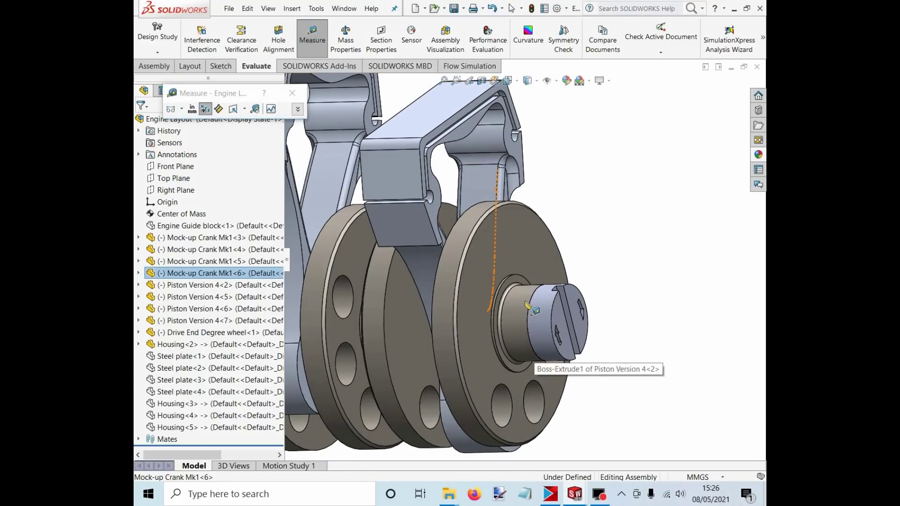
left_click(534, 309)
scroll(533, 300, "up", 8)
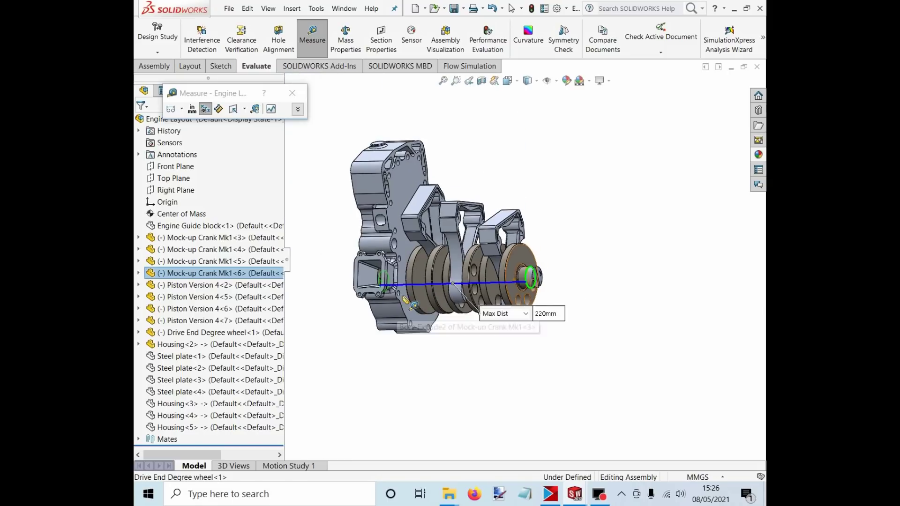
left_click(531, 177)
- Measure the crank train's overall length again from the front crank's end face to the drive-end shaft, and close the Measure tool
scroll(404, 291, "down", 4)
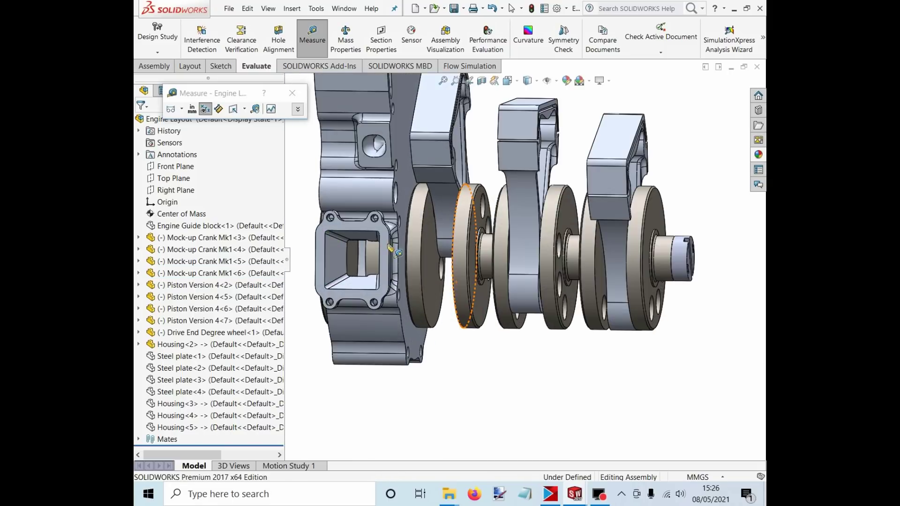
middle_click(387, 243)
left_click_drag(387, 243, 435, 248)
scroll(434, 248, "up", 5)
scroll(412, 272, "down", 8)
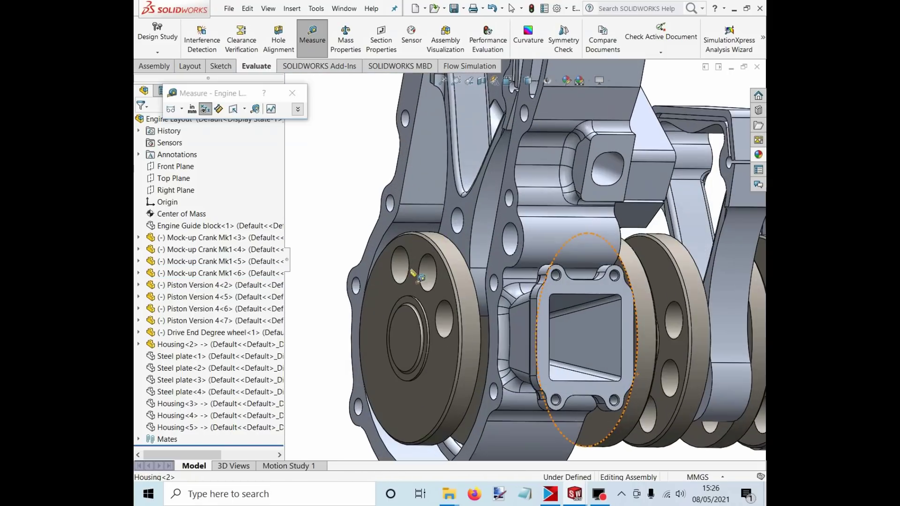
left_click(409, 331)
scroll(422, 323, "up", 5)
scroll(716, 313, "down", 6)
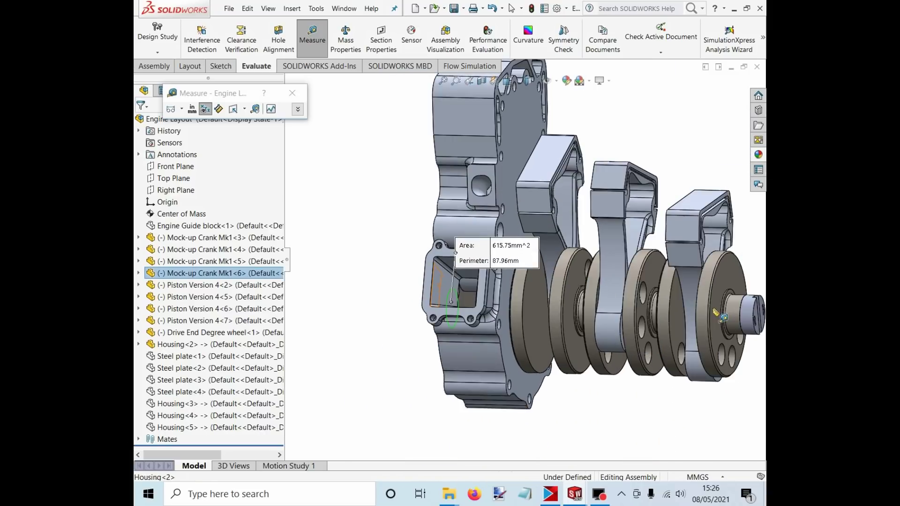
scroll(715, 313, "down", 2)
left_click(736, 310)
scroll(548, 338, "up", 6)
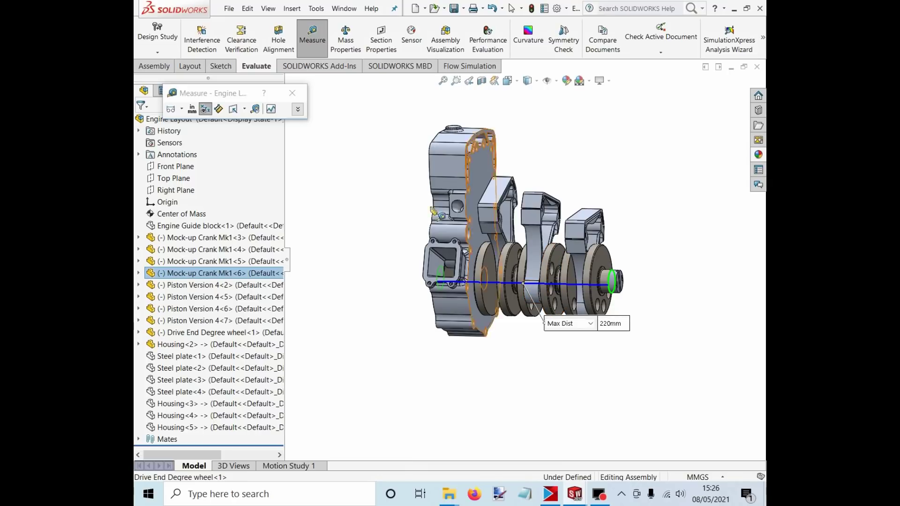
left_click(293, 97)
- Open the Mock-up Crank Mk1 part from the assembly and highlight the crankpin between its two webs
scroll(525, 261, "down", 4)
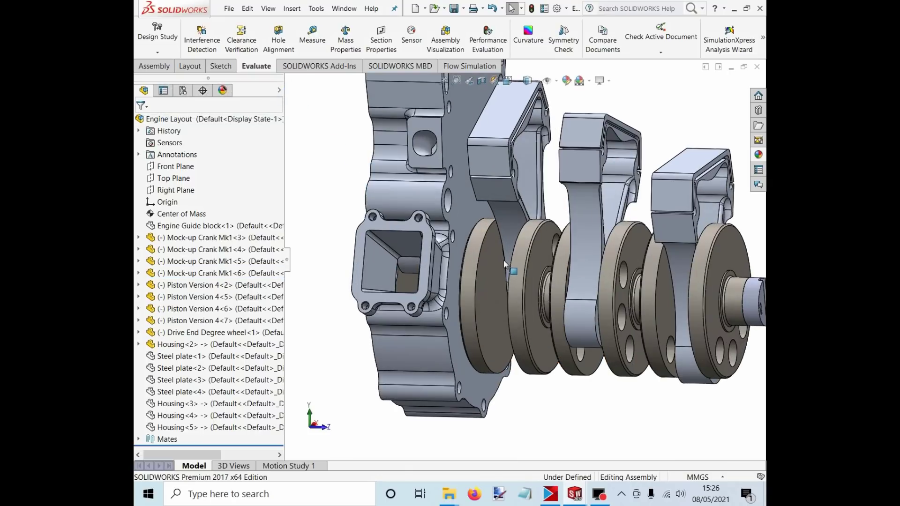
left_click(521, 269)
left_click(552, 209)
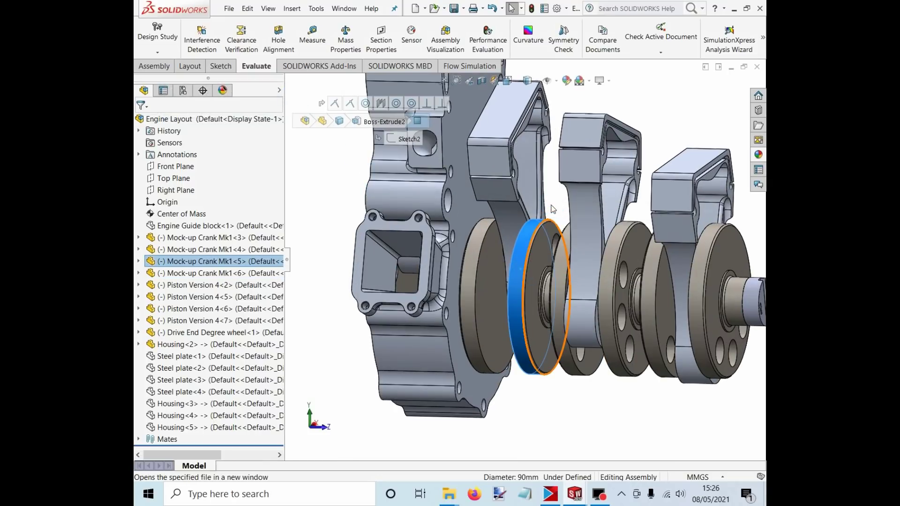
scroll(542, 257, "up", 3)
scroll(508, 263, "down", 3)
left_click_drag(508, 264, 538, 252)
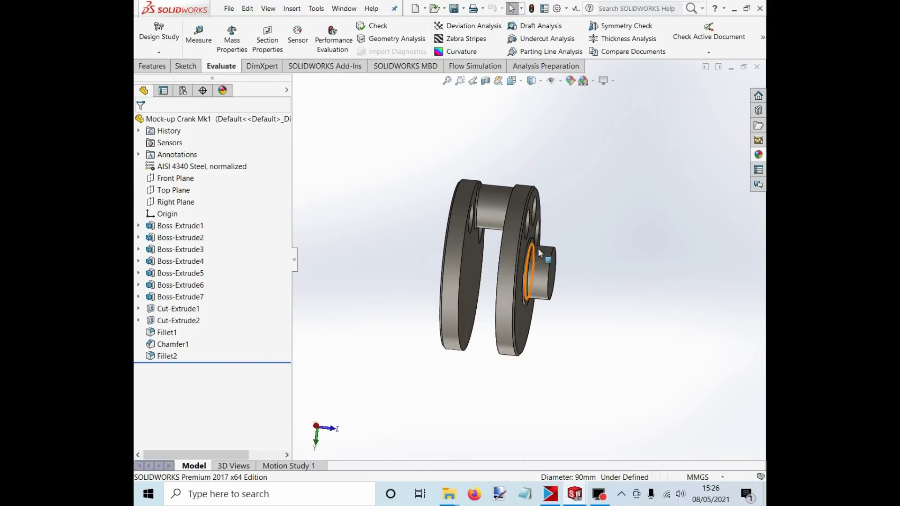
left_click(493, 204)
left_click_drag(488, 281, 481, 230)
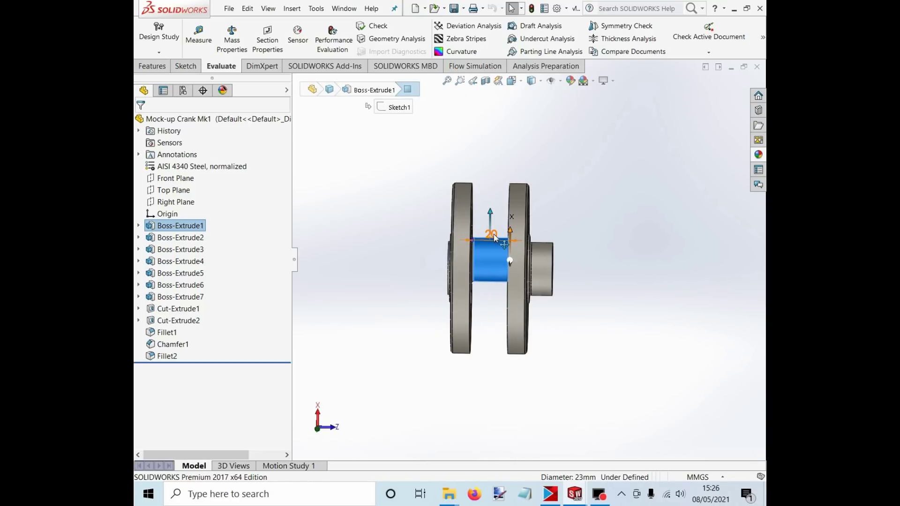
left_click(492, 236)
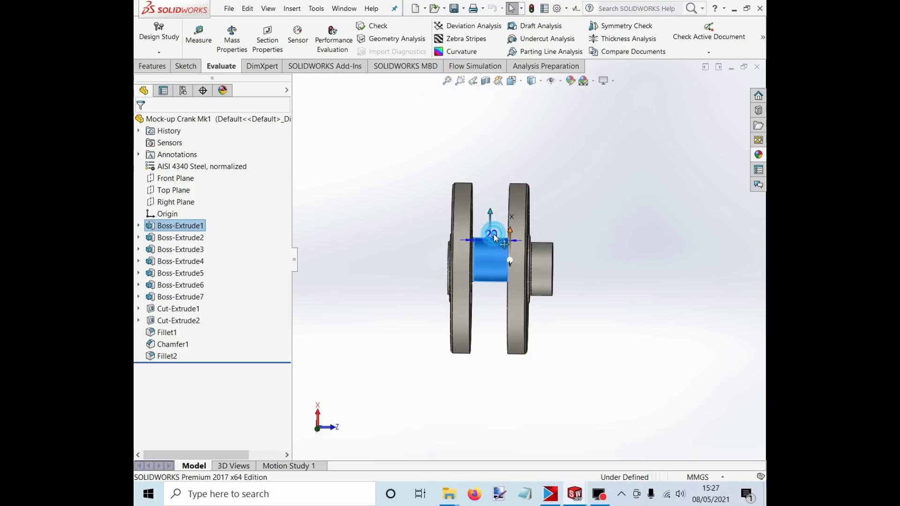
left_click(506, 161)
left_click(480, 259)
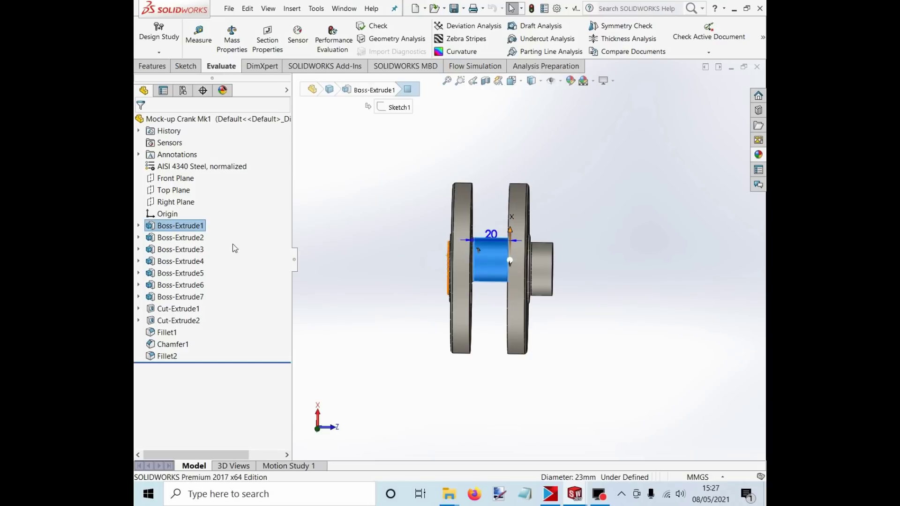
left_click(138, 225)
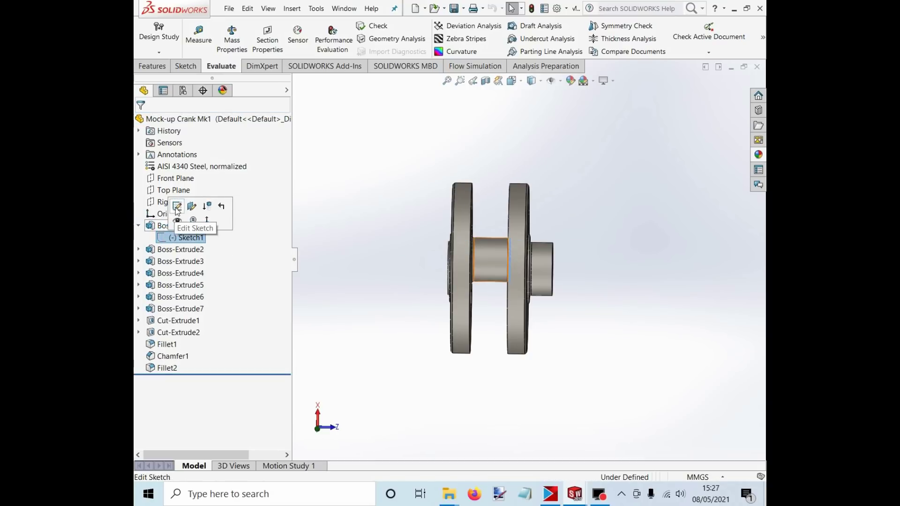
left_click(177, 205)
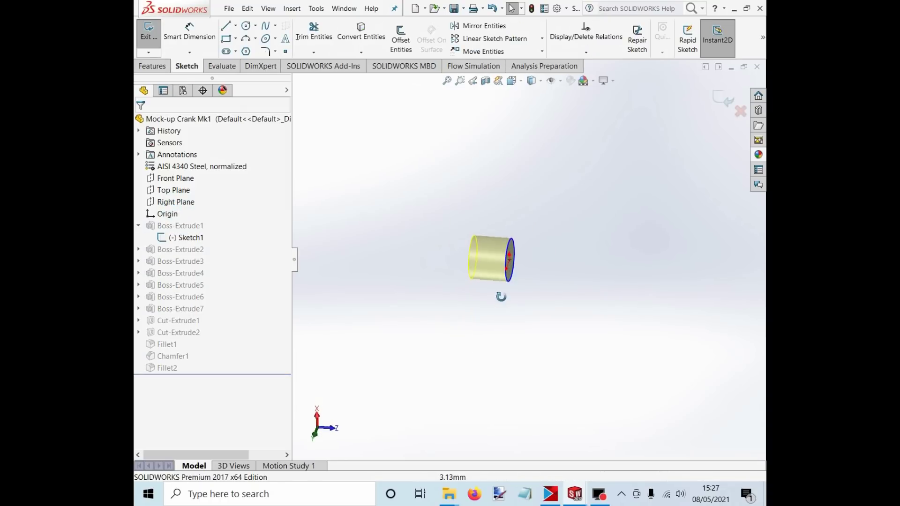
left_click(740, 109)
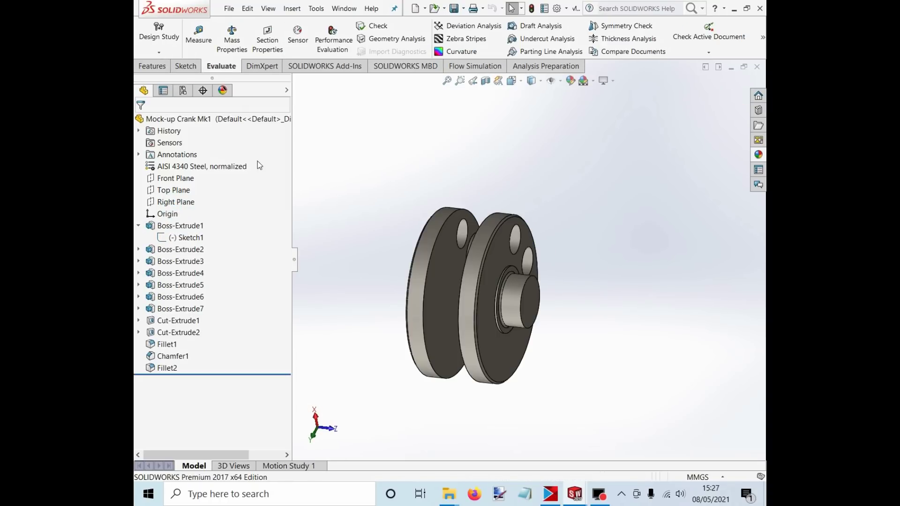
- Edit the Boss-Extrude1 crankpin feature and set its blind depth to 45 mm
left_click(180, 226)
left_click(222, 202)
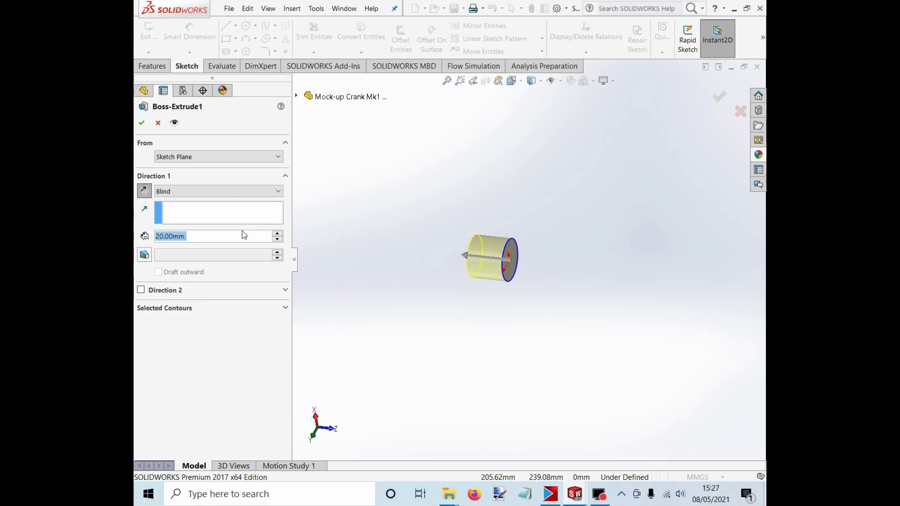
type("45")
key("Return")
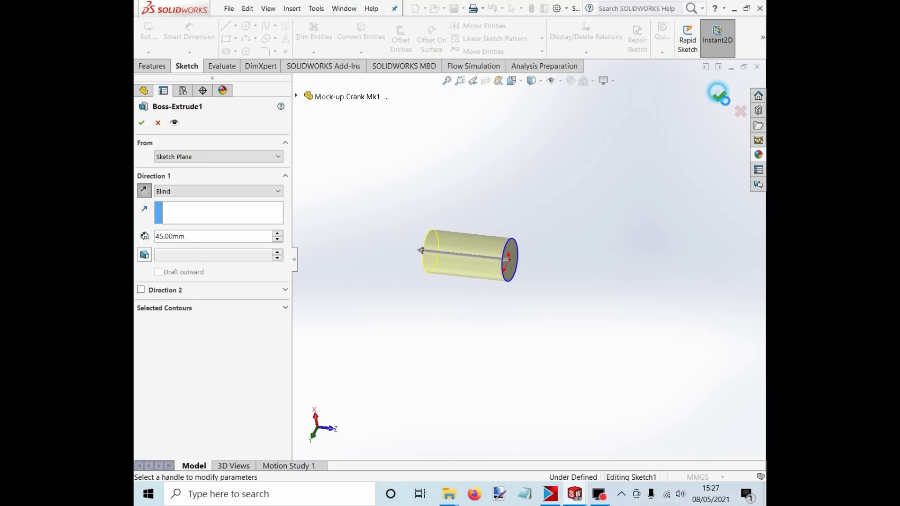
left_click(719, 96)
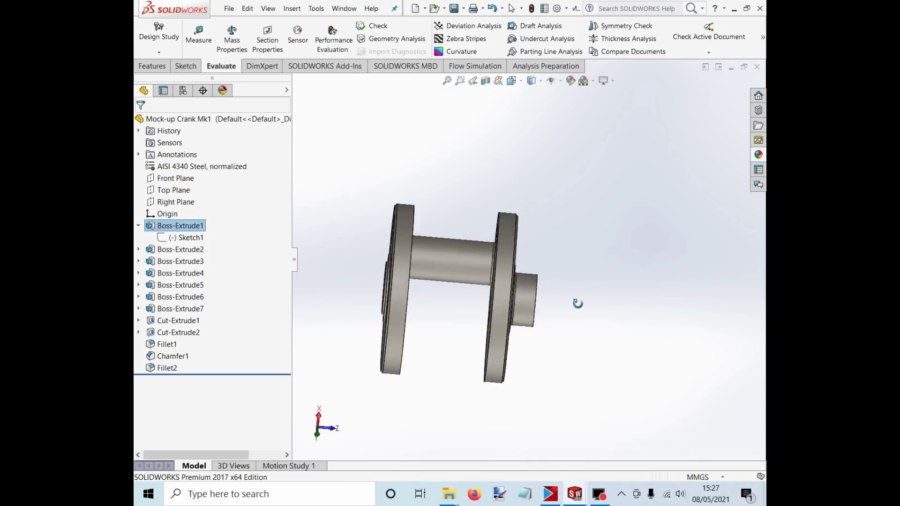
- Close the Mock-up Crank Mk1 part without saving its changes and return to the Engine Layout assembly
left_click(758, 67)
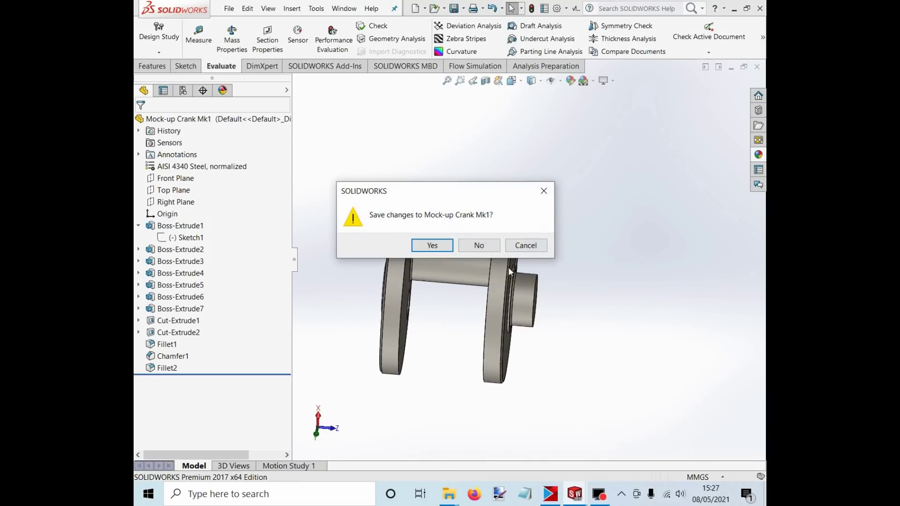
left_click(481, 246)
left_click(463, 279)
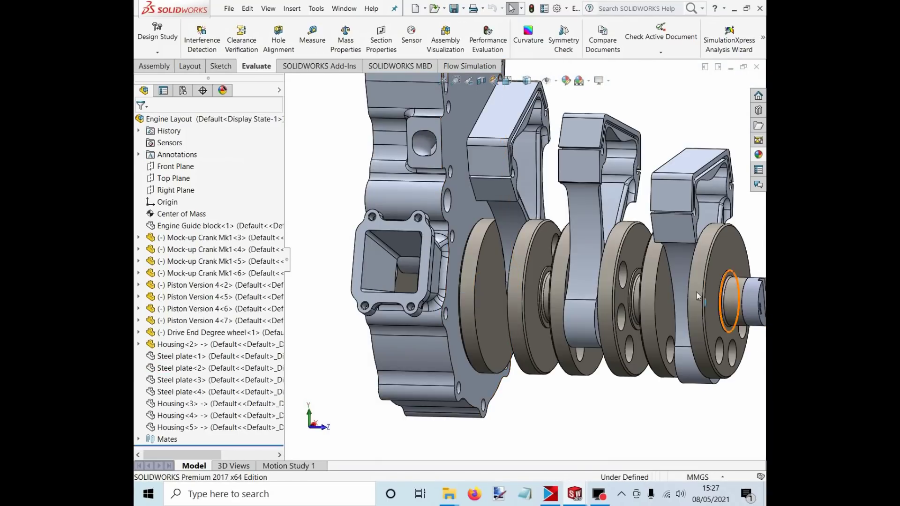
- Highlight the rounded lower end of Piston Version 4<5> between its crank webs, and clear the selection
scroll(681, 285, "up", 2)
left_click_drag(588, 276, 609, 268)
left_click(557, 276)
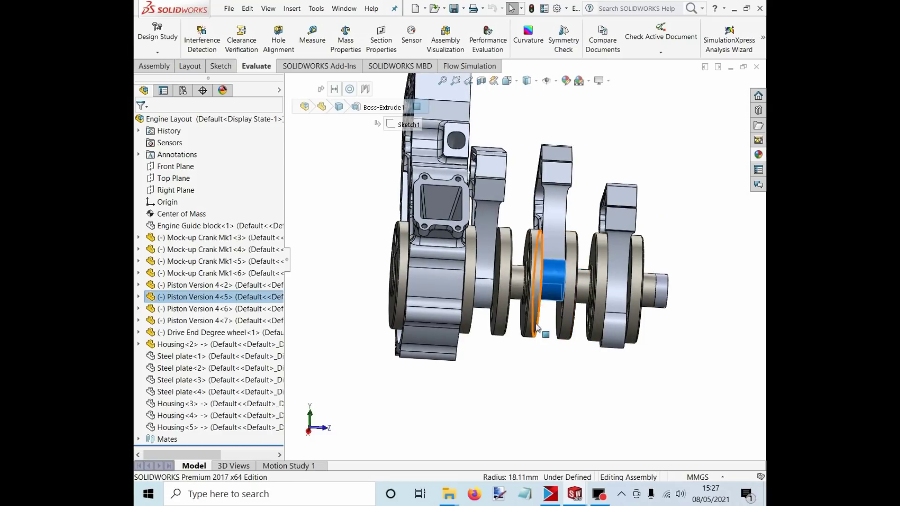
left_click(604, 134)
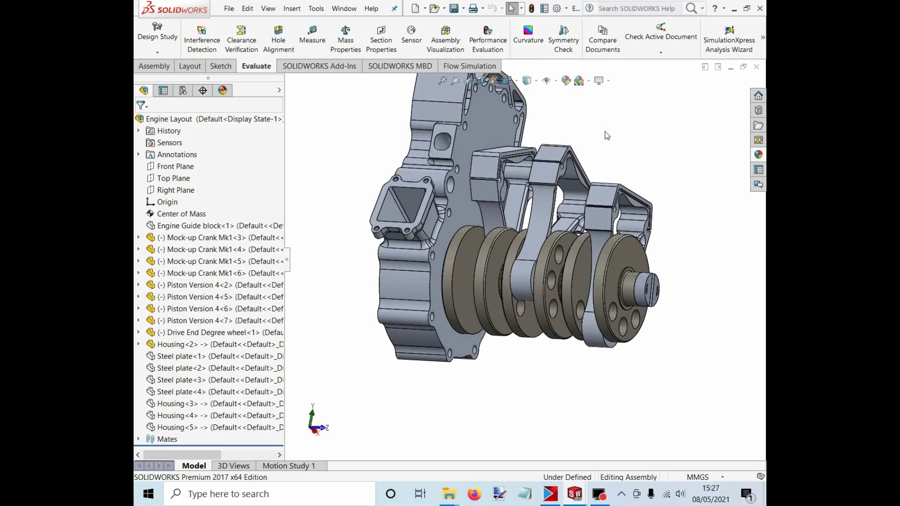
- Examine the full crank train, its pistons and the single housing from the side and from above
left_click_drag(429, 256, 547, 264)
scroll(546, 265, "up", 4)
scroll(560, 228, "down", 3)
left_click_drag(560, 229, 514, 331)
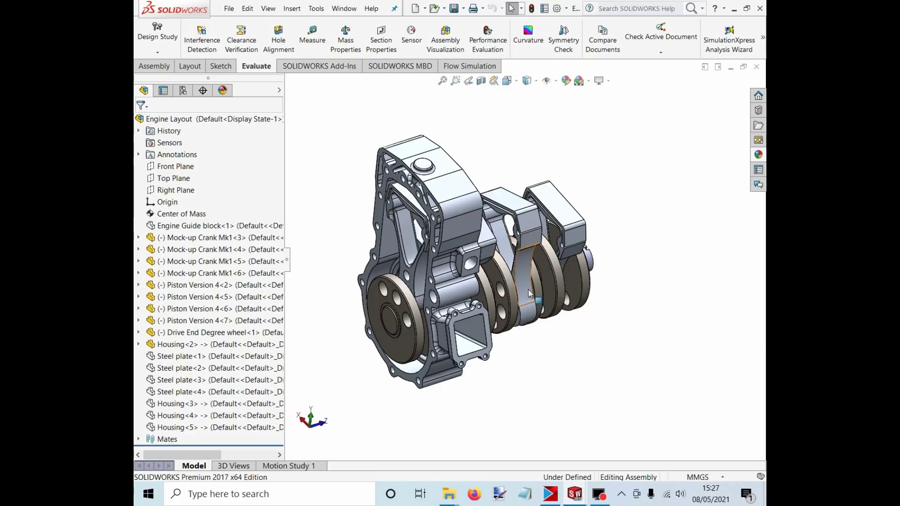
left_click_drag(532, 302, 555, 233)
- Highlight the front flange face of the housing up close, and clear the selection
scroll(432, 239, "up", 3)
scroll(539, 262, "up", 3)
scroll(521, 258, "down", 6)
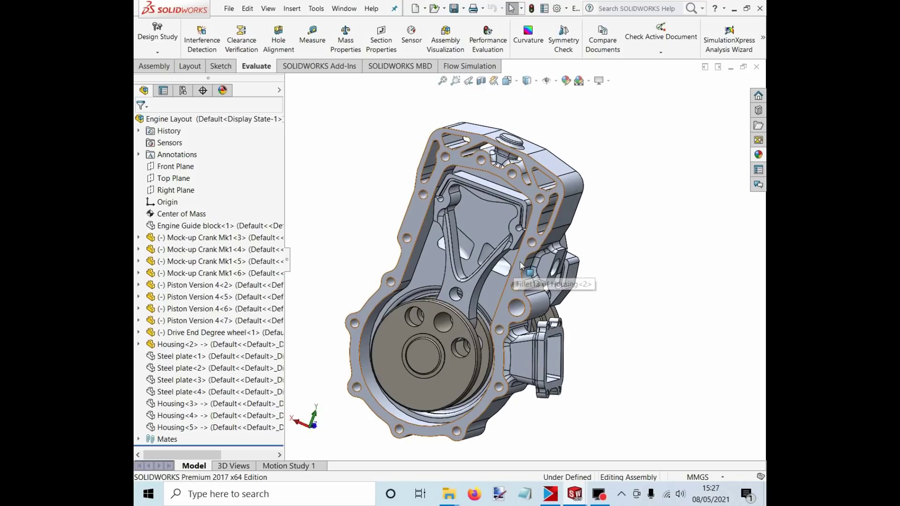
left_click(521, 258)
left_click(653, 285)
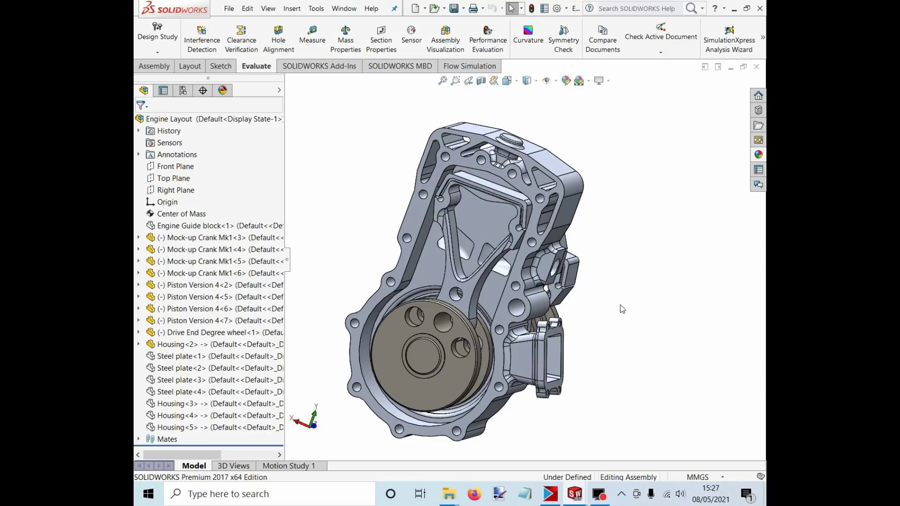
- Examine the housing's open front, side port flanges and the cranks behind it from several tilted angles
left_click_drag(619, 304, 562, 307)
scroll(561, 307, "up", 3)
left_click_drag(458, 284, 547, 286)
scroll(539, 264, "up", 3)
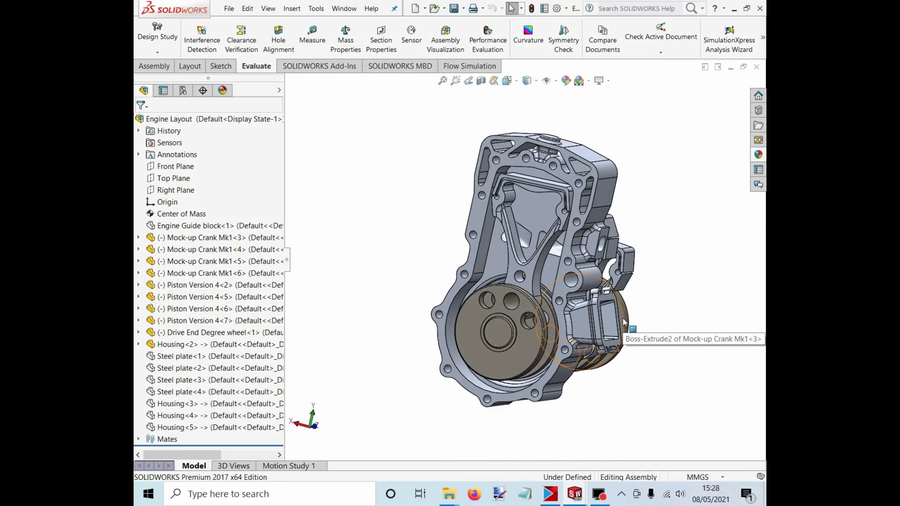
left_click_drag(670, 229, 539, 277)
left_click_drag(449, 230, 433, 233)
scroll(521, 232, "up", 3)
scroll(509, 223, "down", 3)
left_click_drag(495, 278, 521, 266)
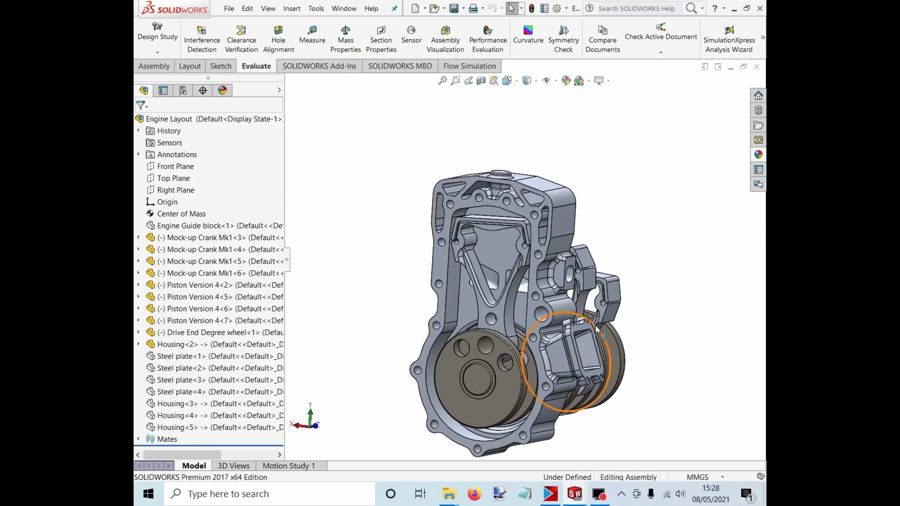
- Examine the housing and the cranks and pistons behind it from the side and from the front
left_click_drag(598, 329, 513, 300)
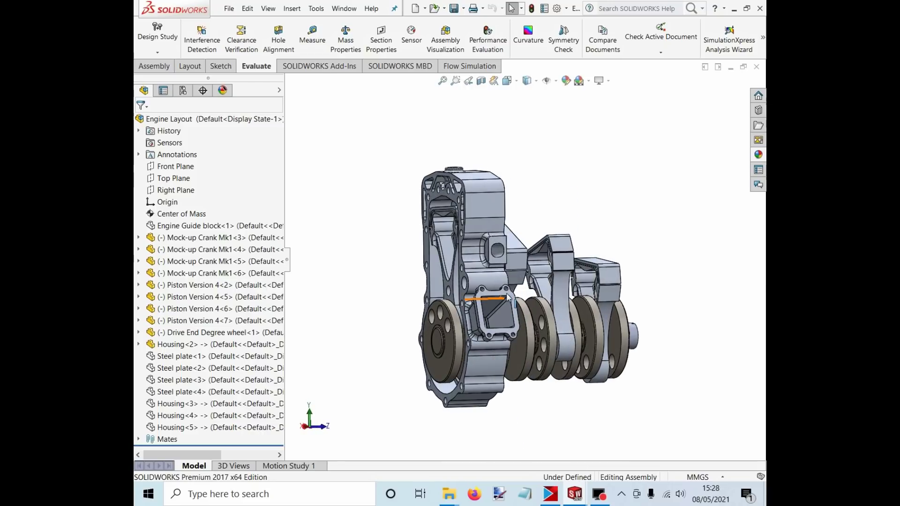
scroll(508, 296, "down", 2)
scroll(549, 253, "up", 2)
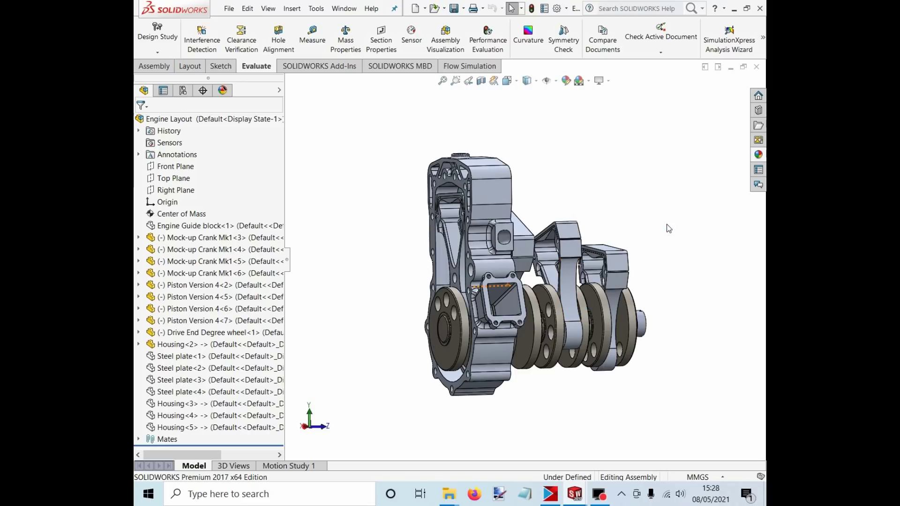
left_click_drag(430, 276, 487, 270)
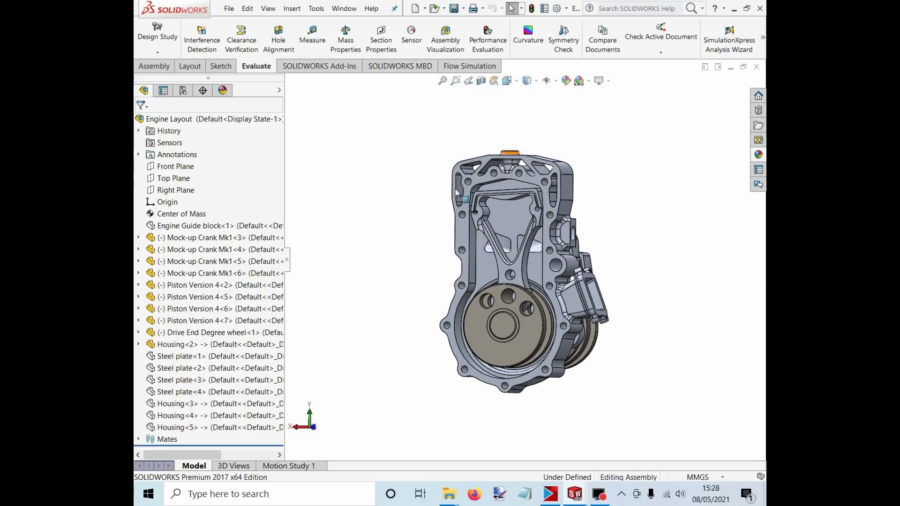
- Examine the piston, its lower hole and the crank web up close through the housing's open front
left_click(557, 268)
left_click(629, 282)
scroll(557, 206, "down", 3)
scroll(496, 234, "up", 2)
scroll(499, 254, "down", 2)
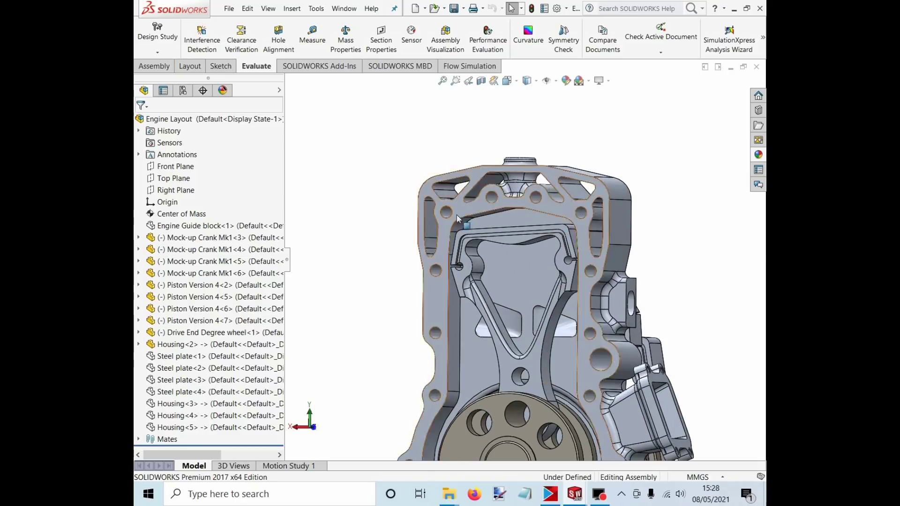
scroll(587, 290, "up", 3)
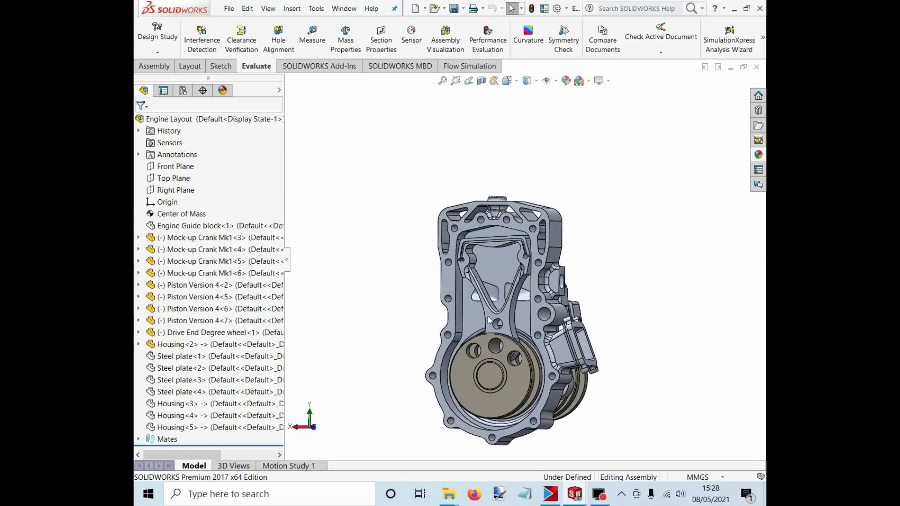
scroll(490, 319, "down", 1)
scroll(526, 262, "up", 1)
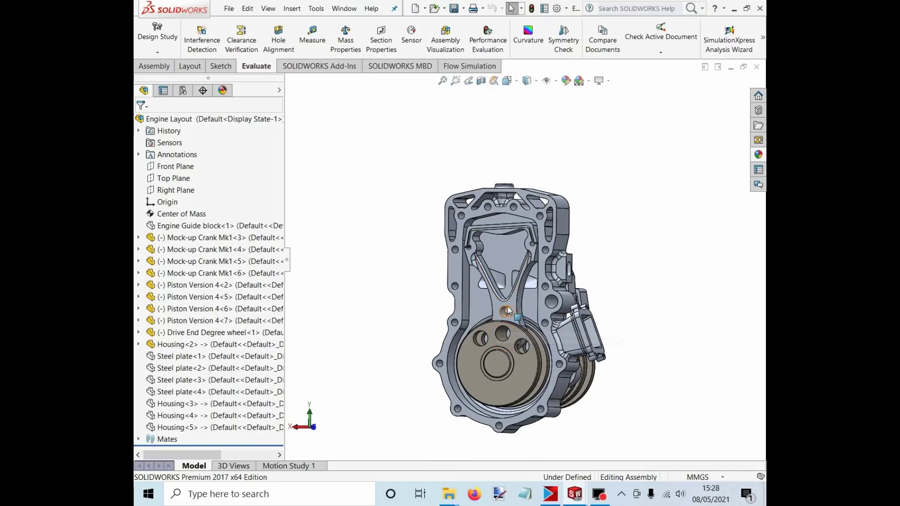
left_click(511, 301)
left_click(430, 293)
- Examine the housing's side port and the exposed pistons and crank webs from front and rear angles
left_click_drag(555, 322, 518, 342)
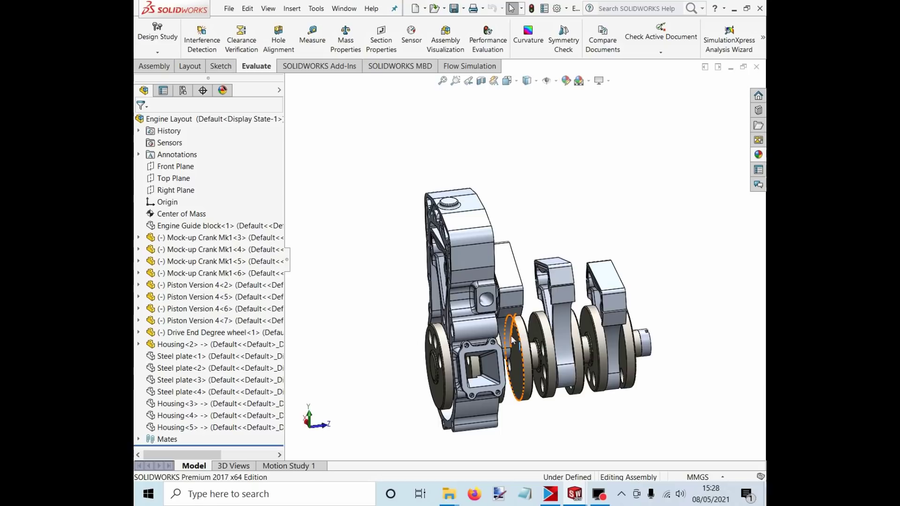
left_click_drag(521, 234, 637, 260)
scroll(611, 268, "up", 4)
scroll(573, 278, "down", 4)
left_click_drag(573, 277, 499, 222)
scroll(520, 258, "up", 3)
scroll(511, 237, "down", 3)
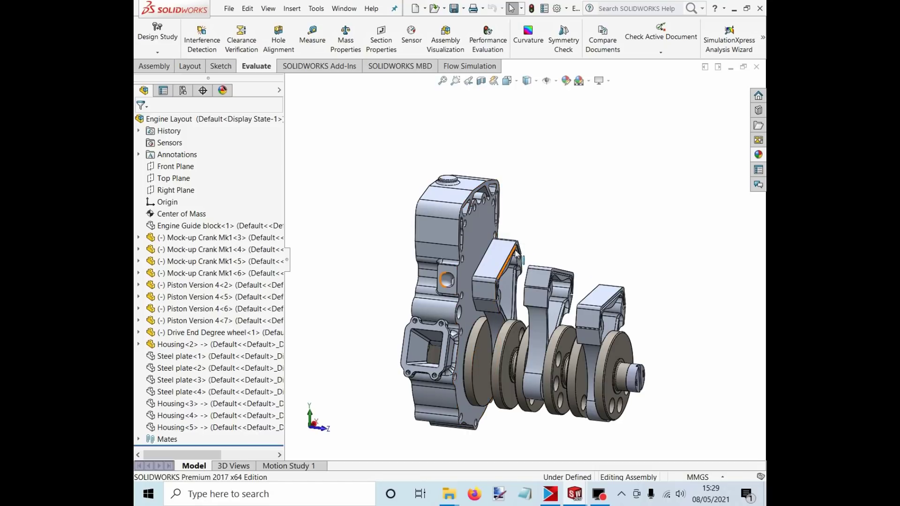
left_click_drag(525, 219, 561, 228)
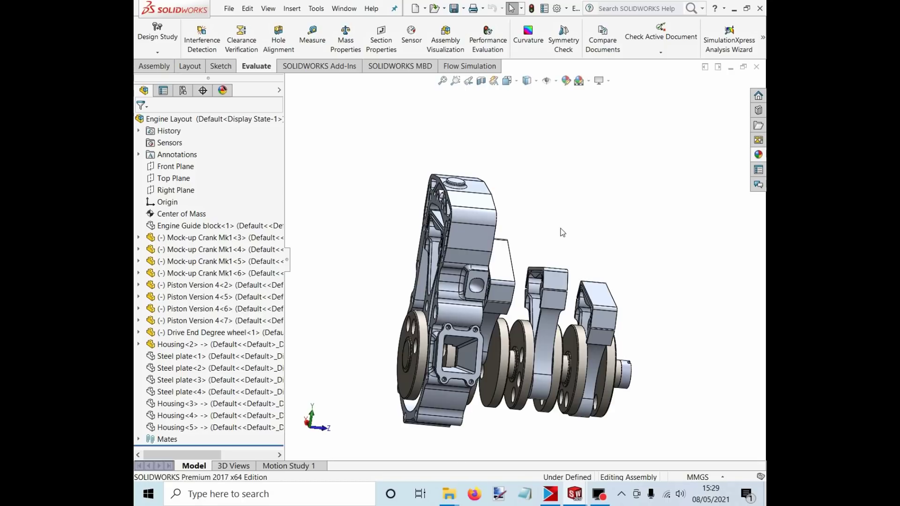
- Close the Engine Layout assembly and return to the Hossack engine Version 1 assembly
left_click(755, 67)
left_click(517, 253)
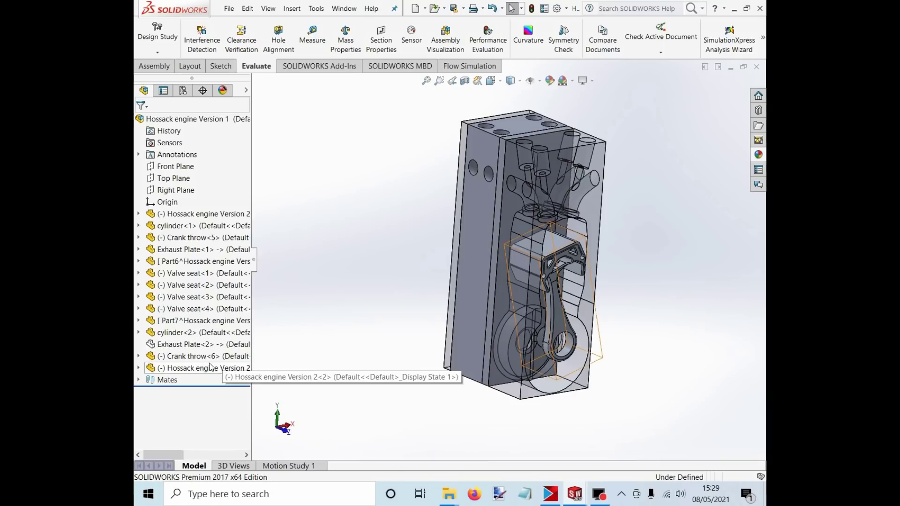
- Highlight cylinder<2>, Crank throw<5>, cylinder<1> and the first piston in turn to identify them, and clear the selection
left_click(214, 333)
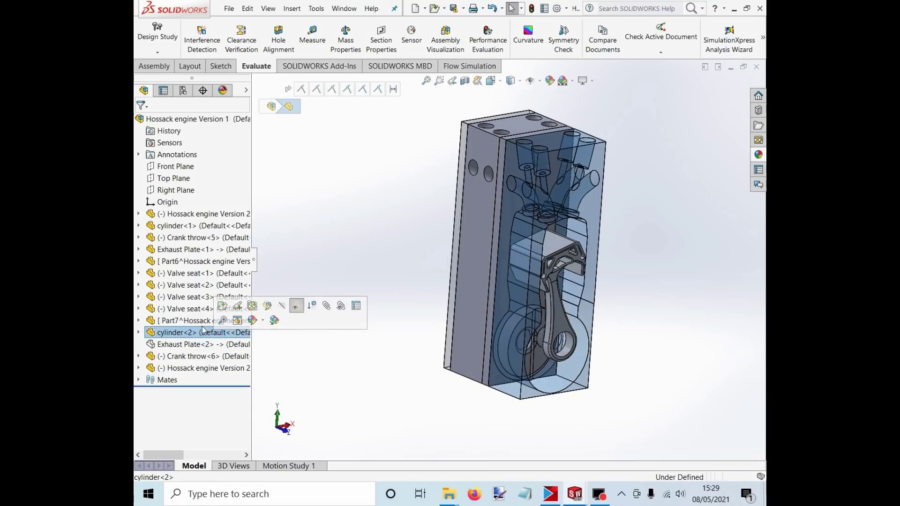
left_click(196, 239)
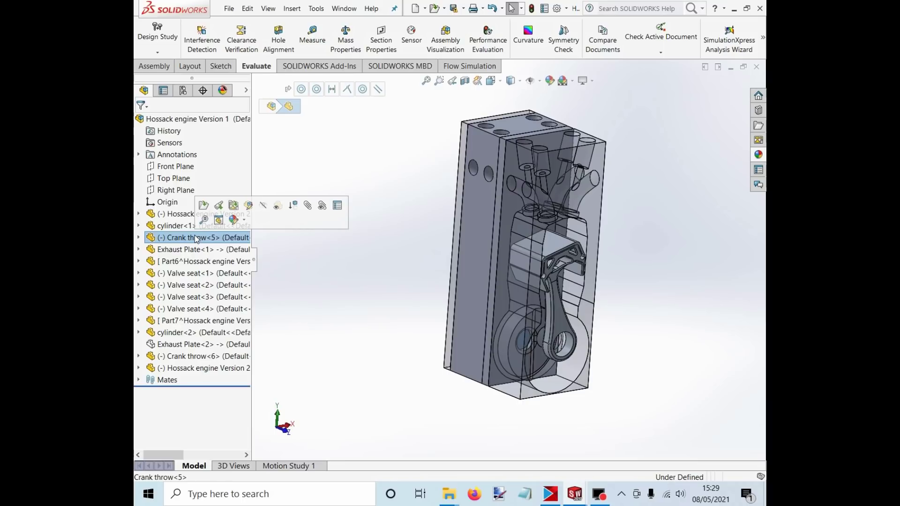
left_click(186, 227)
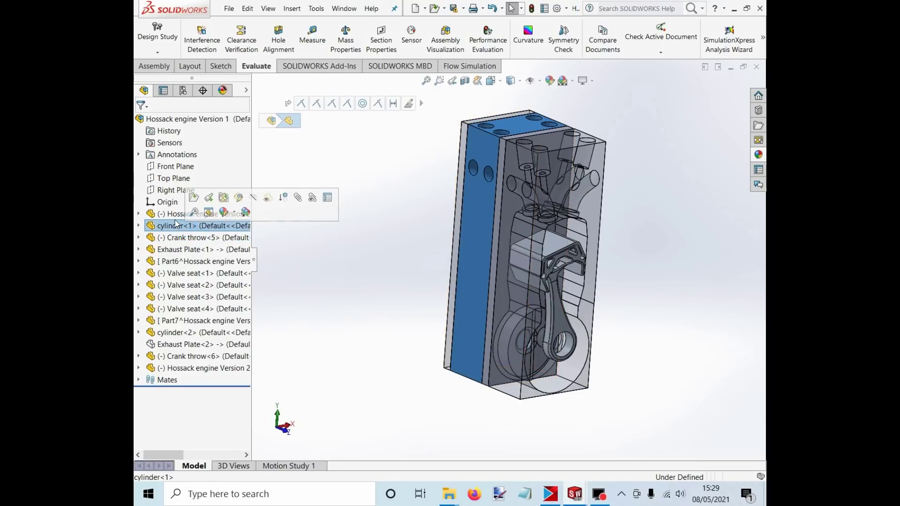
left_click(176, 214)
left_click(173, 238)
left_click(356, 310)
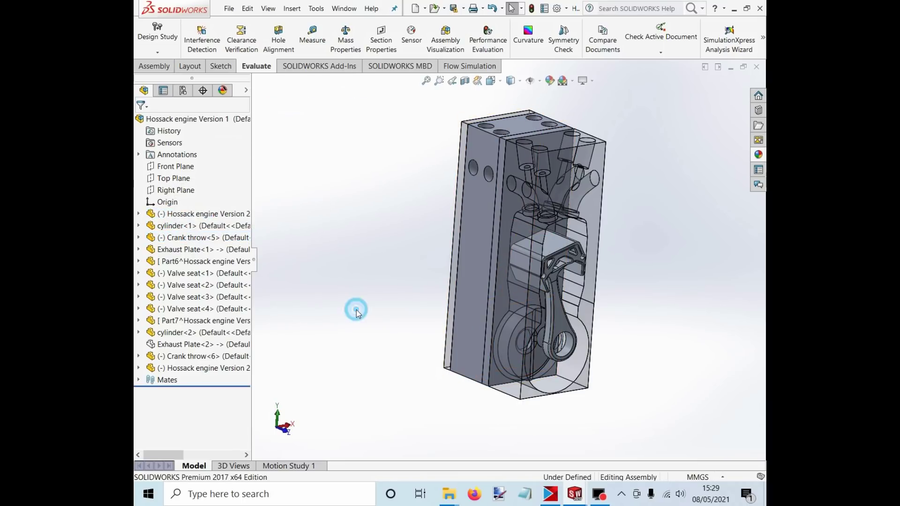
- Swing the front piston's connecting rod to another crank position, viewed up close from the front
left_click_drag(524, 313, 438, 222)
scroll(481, 316, "down", 2)
left_click_drag(491, 335, 427, 355)
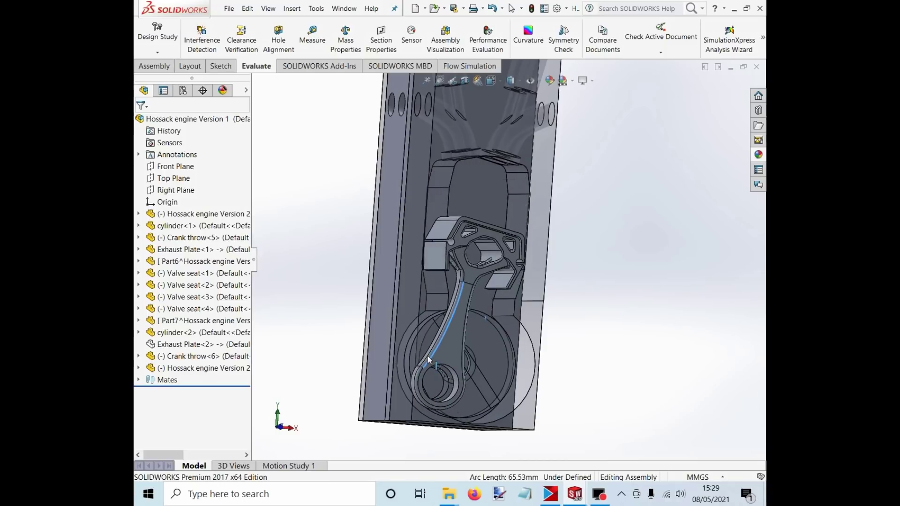
- Turn off the transparency of Crank throw<6> behind the front connecting rod
right_click(496, 336)
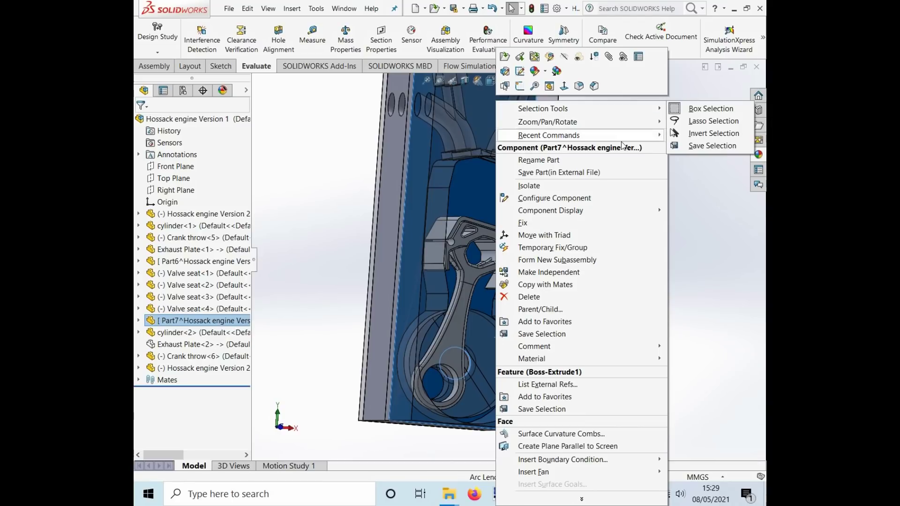
left_click(700, 294)
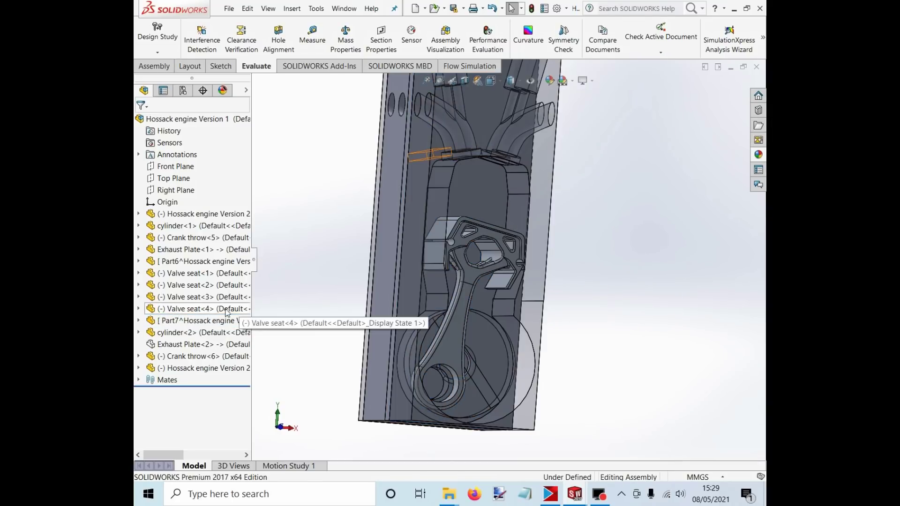
left_click(201, 333)
left_click(211, 356)
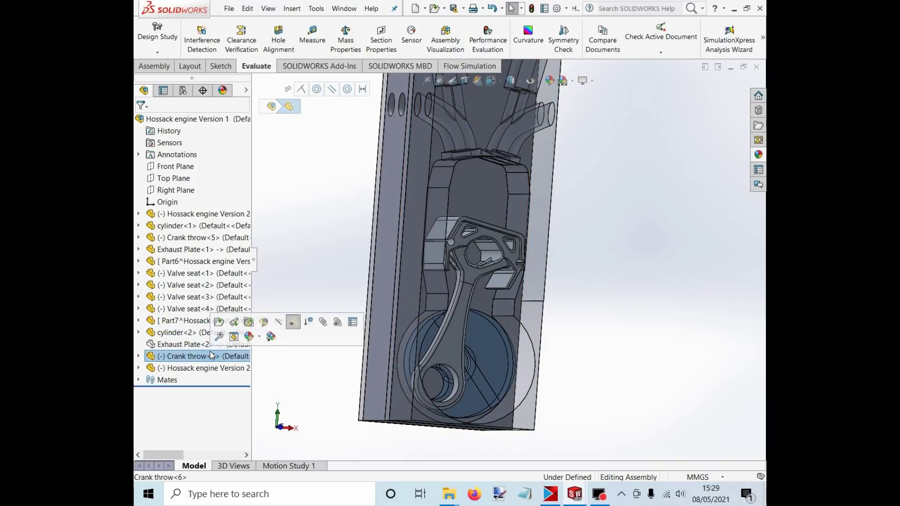
left_click(292, 327)
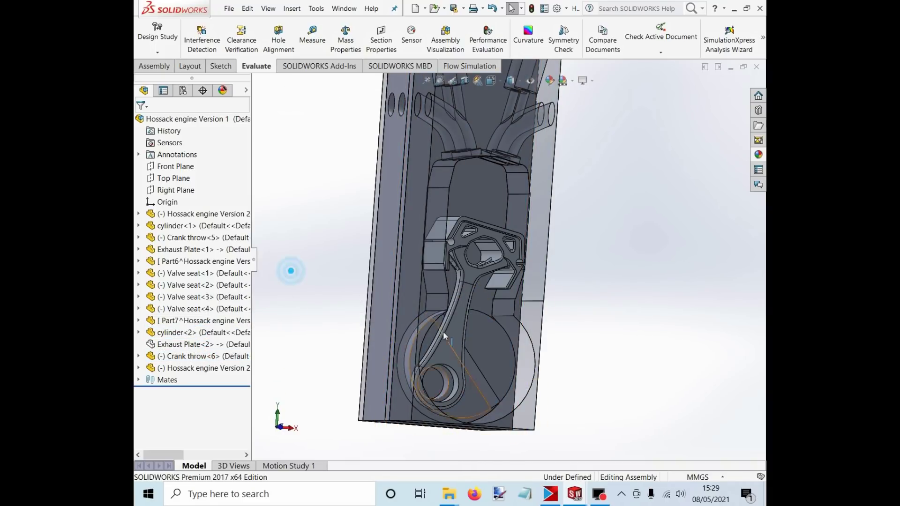
- Examine the front piston, its crown recess and its connecting rod up close from straight on
left_click_drag(449, 333, 481, 331)
scroll(394, 331, "down", 3)
scroll(510, 206, "up", 2)
scroll(517, 179, "up", 2)
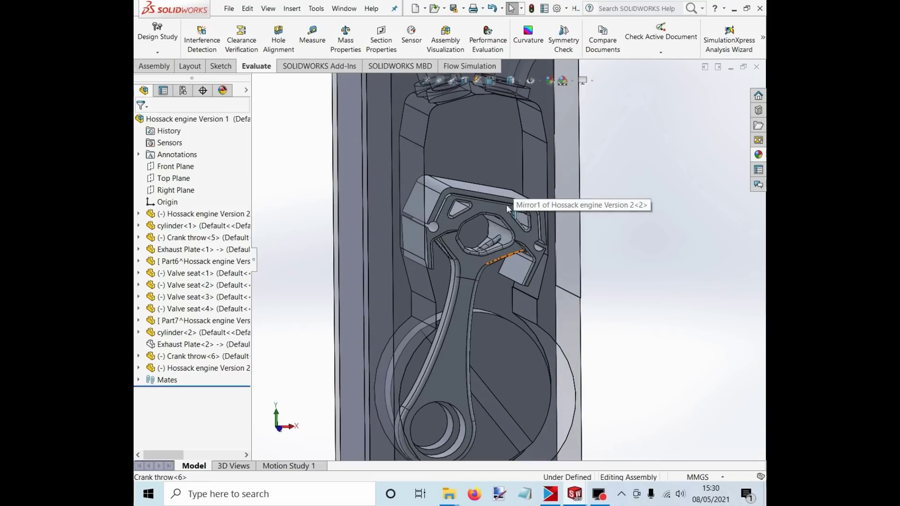
right_click(479, 207)
left_click(662, 253)
left_click_drag(590, 277, 534, 273)
left_click_drag(473, 194, 439, 218)
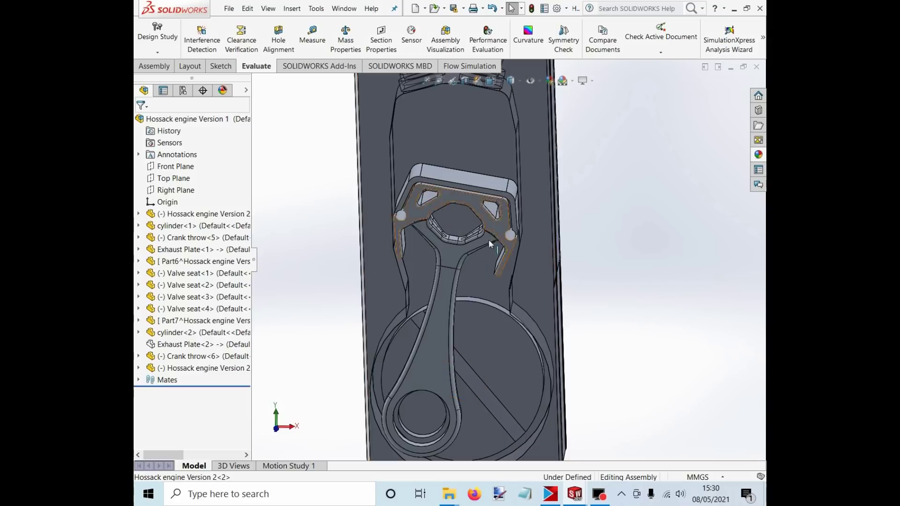
- Examine how the front piston and rod sit in the cylinder beneath the valve ports from several angles
scroll(475, 259, "up", 4)
scroll(485, 258, "down", 2)
left_click_drag(485, 258, 502, 215)
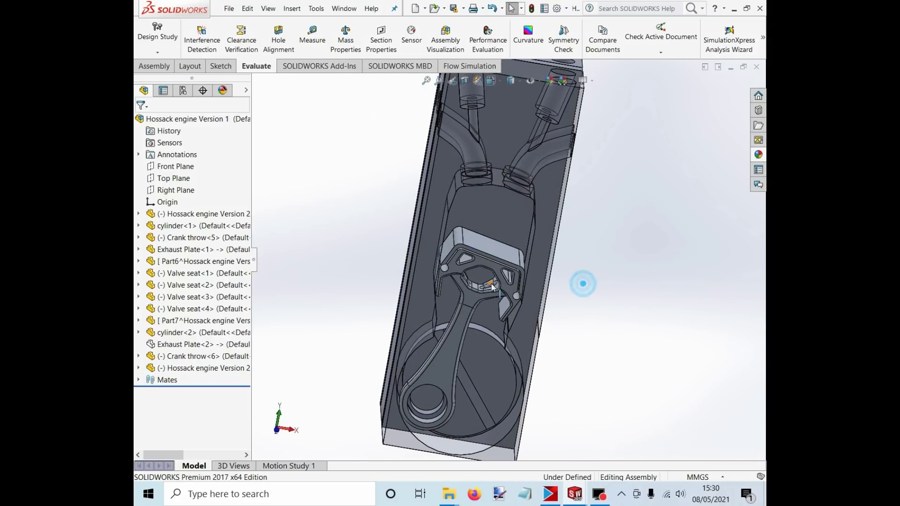
left_click(581, 285)
scroll(501, 281, "up", 1)
left_click_drag(496, 276, 552, 260)
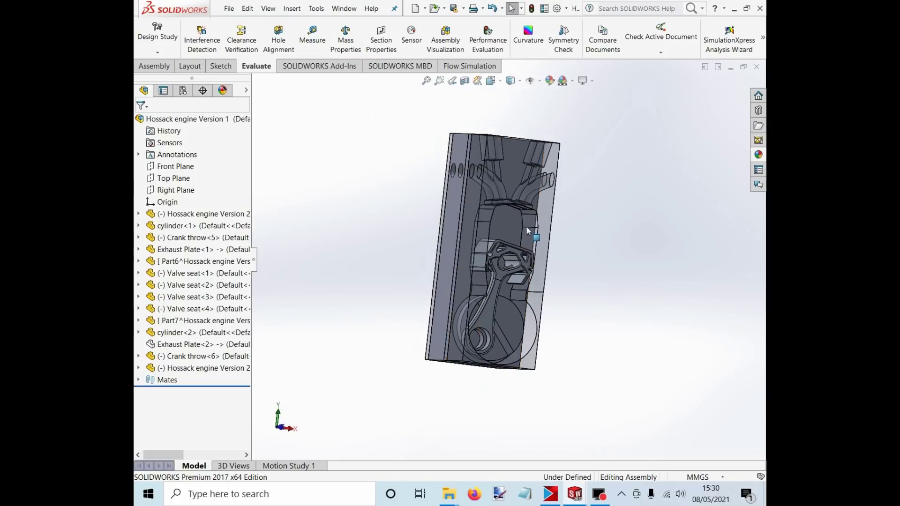
- Highlight the front face of cylinder<2> around the piston, and clear the selection
mouse_move(527, 226)
left_mouse_down()
mouse_move(529, 177)
mouse_move(535, 251)
mouse_move(520, 268)
mouse_move(531, 233)
left_mouse_up()
left_click(531, 232)
scroll(530, 233, "up", 2)
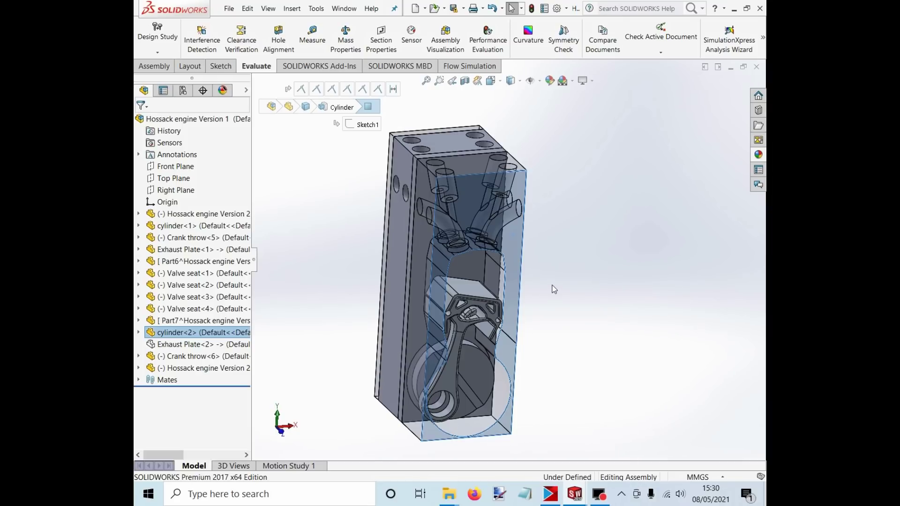
left_click(550, 292)
scroll(489, 293, "down", 2)
scroll(489, 292, "up", 2)
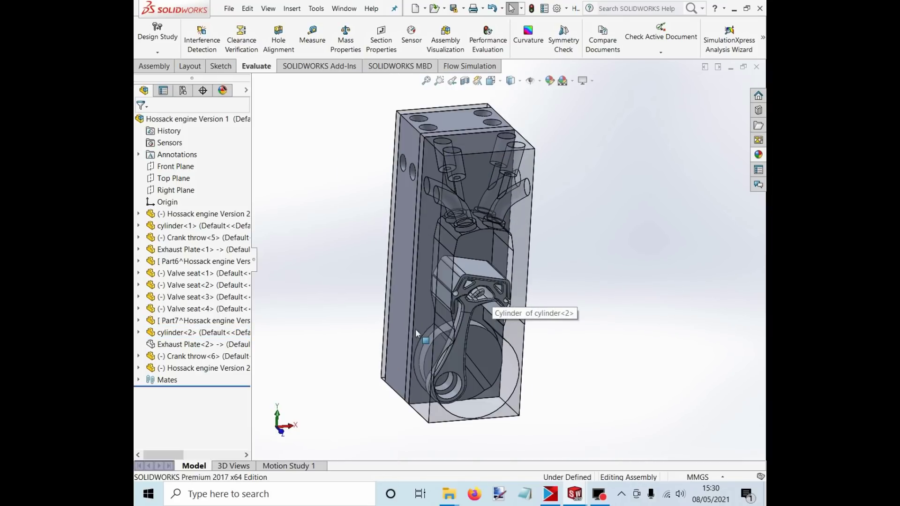
- Examine the valve seats, ports and piston inside the transparent cylinder block from tilted and side views
left_click_drag(418, 323, 422, 437)
left_click(591, 297)
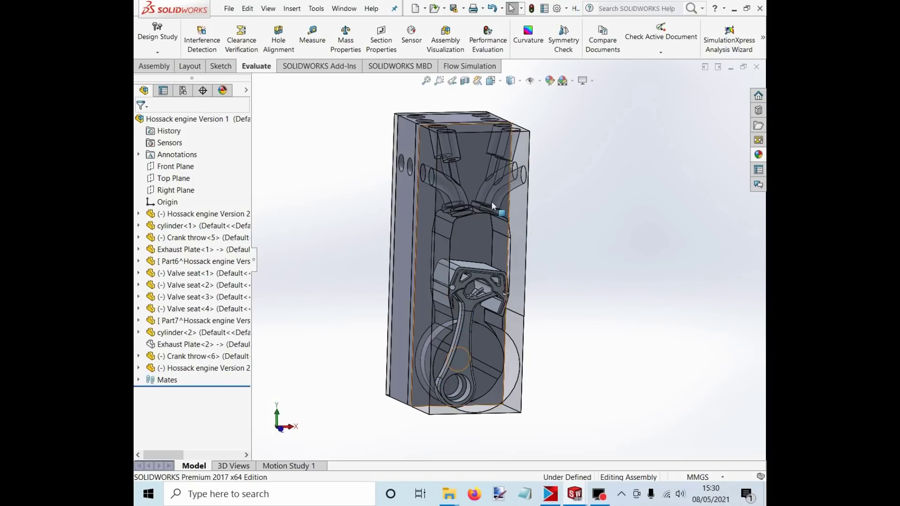
left_click_drag(489, 198, 469, 150)
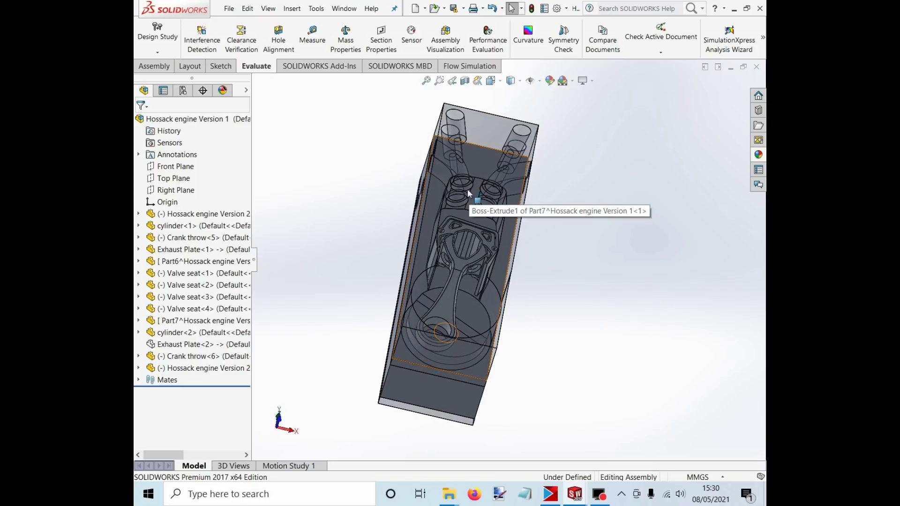
mouse_move(457, 211)
left_mouse_down()
mouse_move(432, 244)
mouse_move(464, 230)
mouse_move(570, 227)
mouse_move(575, 192)
mouse_move(525, 225)
mouse_move(466, 218)
left_mouse_up()
left_click(422, 234)
left_click(577, 210)
- Show Exhaust Plate<2> over the front cylinder and turn off its transparency
left_click(178, 344)
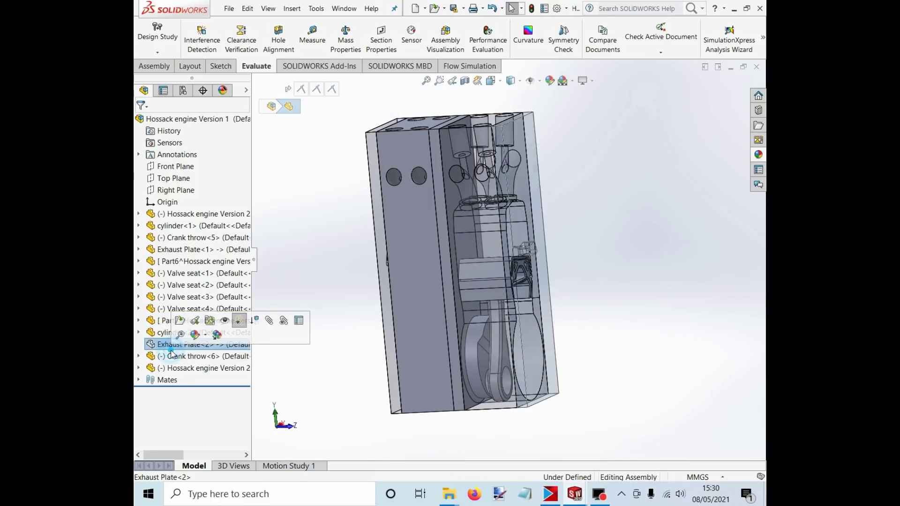
left_click(227, 323)
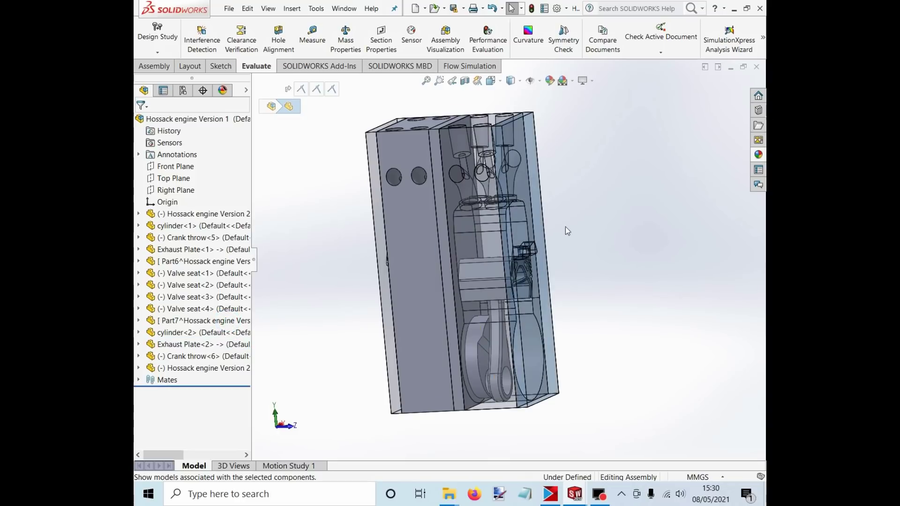
left_click(201, 346)
left_click(288, 319)
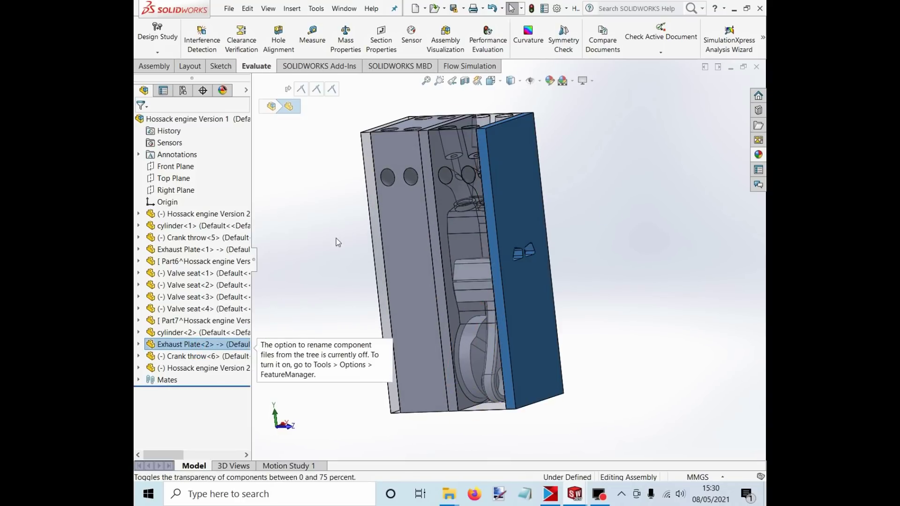
- Hide Exhaust Plate<2> again and clear the selection
left_click(201, 345)
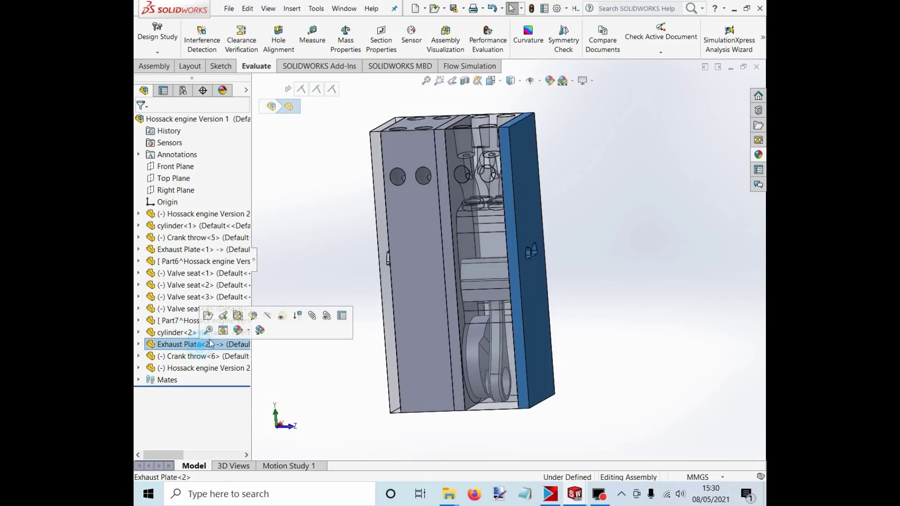
left_click(266, 313)
left_click(347, 226)
- Swing the connecting rod of the piston on the cylinder block's opposite side to turn its crank through the lower stroke
left_click_drag(337, 258, 426, 257)
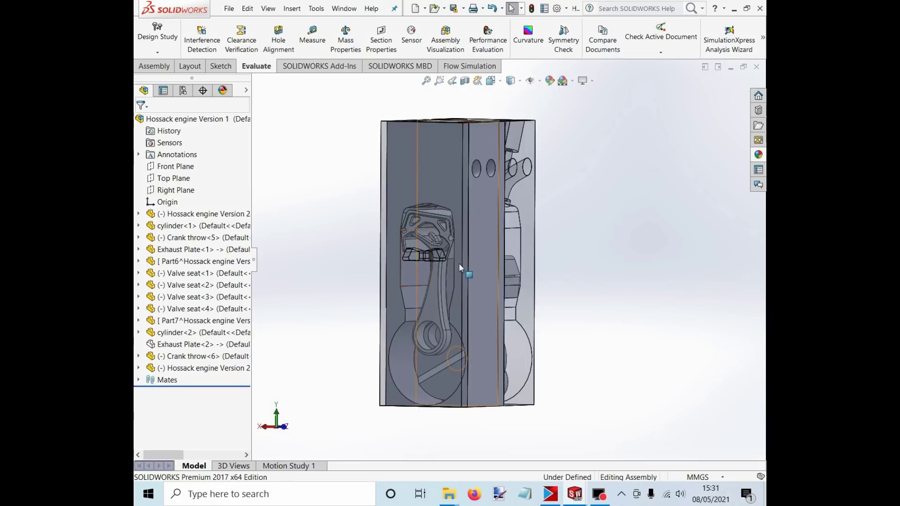
left_click_drag(475, 270, 472, 276)
left_click_drag(437, 318, 464, 350)
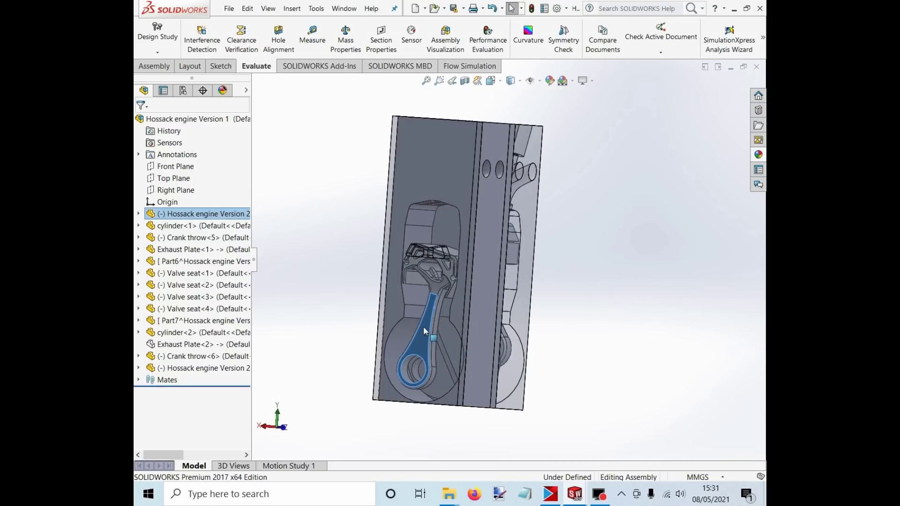
left_click_drag(423, 325, 401, 297)
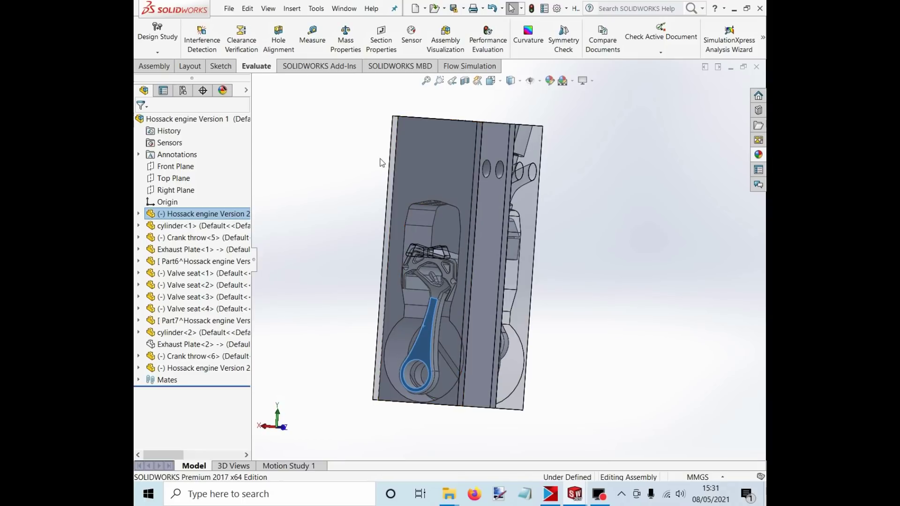
left_click_drag(425, 353, 393, 504)
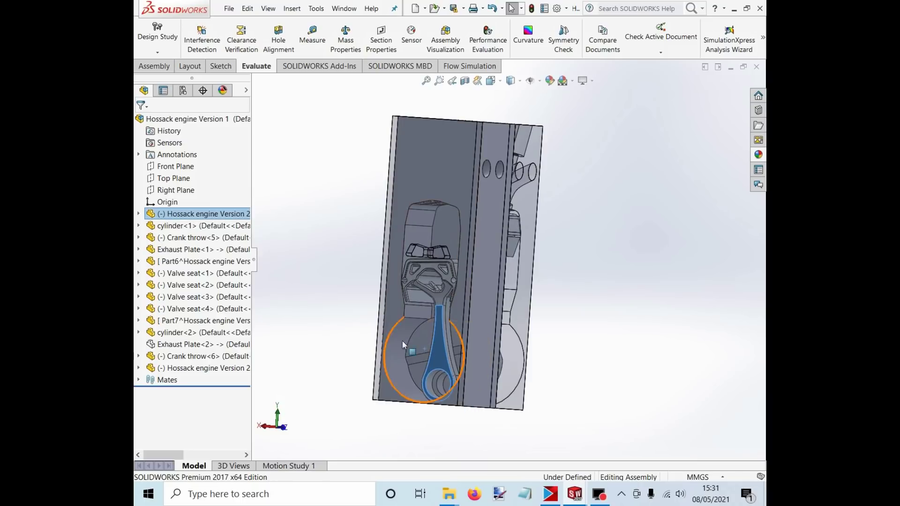
- Turn Crank throw<6> inside the transparent cylinder to move its connecting rod and piston, and clear the selection
left_click_drag(420, 259, 526, 261)
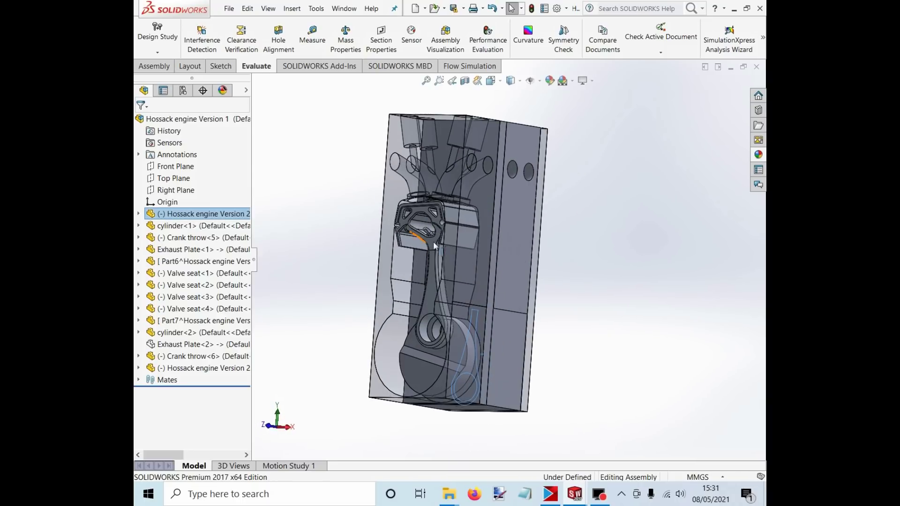
left_click_drag(553, 229, 625, 227)
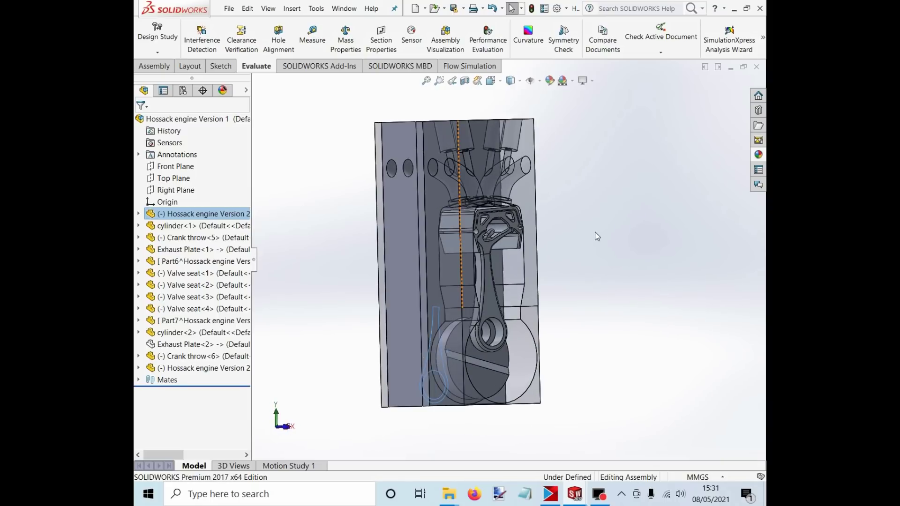
mouse_move(561, 209)
left_mouse_down()
mouse_move(556, 226)
mouse_move(548, 221)
left_mouse_up()
left_click_drag(494, 355, 555, 332)
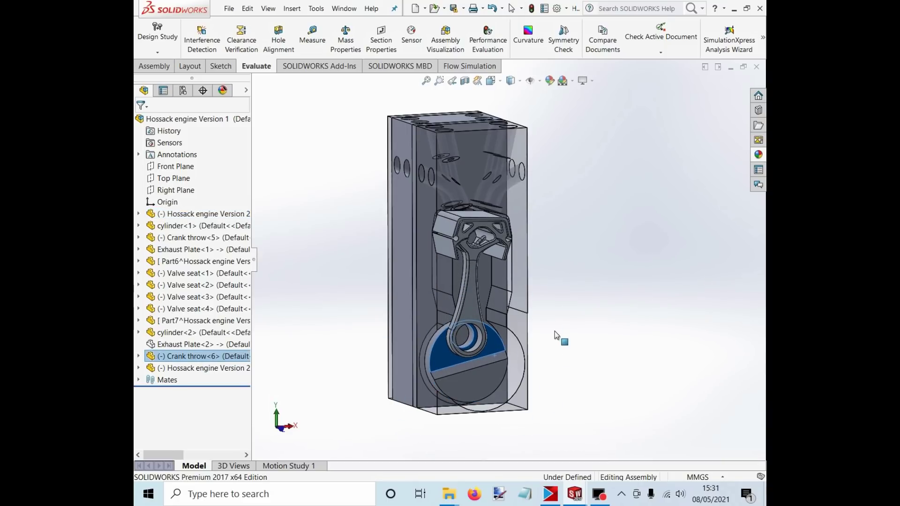
left_click(628, 261)
- Examine the curved ports, valve seats and piston inside the transparent cylinder up close and from raised and lowered angles
left_click_drag(543, 253, 514, 209)
key("Escape")
scroll(440, 188, "up", 3)
scroll(441, 188, "down", 5)
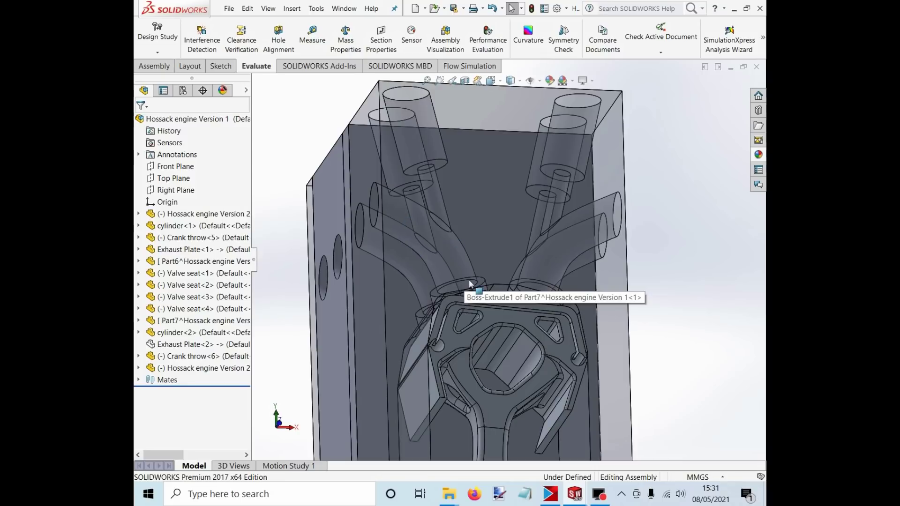
scroll(477, 275, "up", 3)
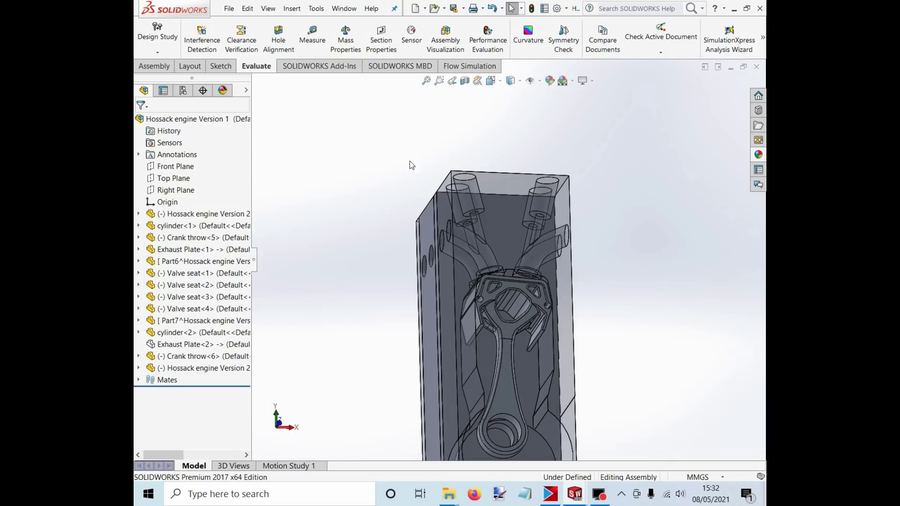
scroll(498, 262, "up", 4)
scroll(529, 264, "down", 2)
left_click_drag(505, 310, 520, 407)
scroll(511, 307, "down", 4)
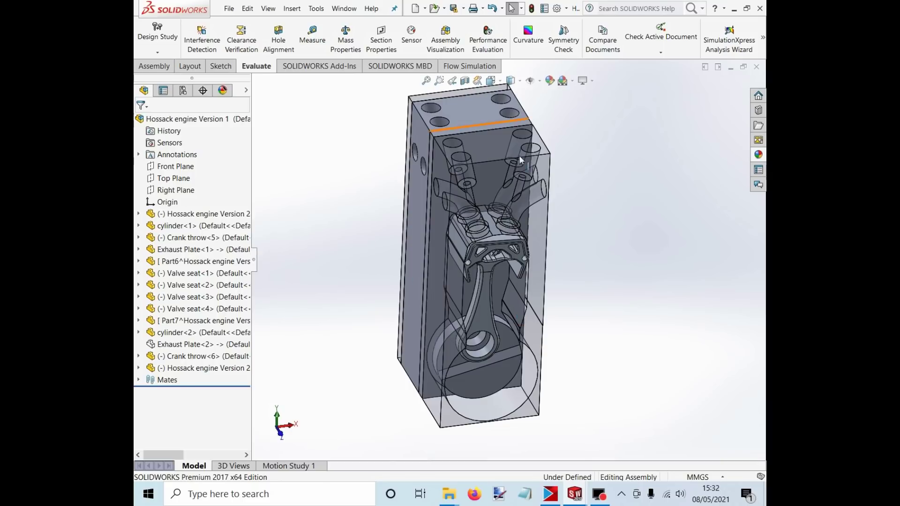
- Switch to the Hossack engine Double Version 1 assembly and turn Crank throw<3> to drive its two linked pistons
mouse_move(574, 493)
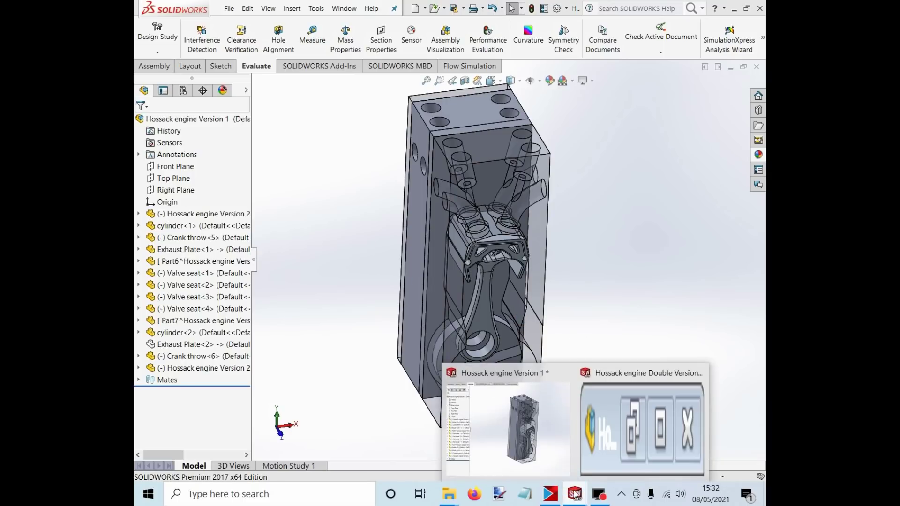
left_click(662, 421)
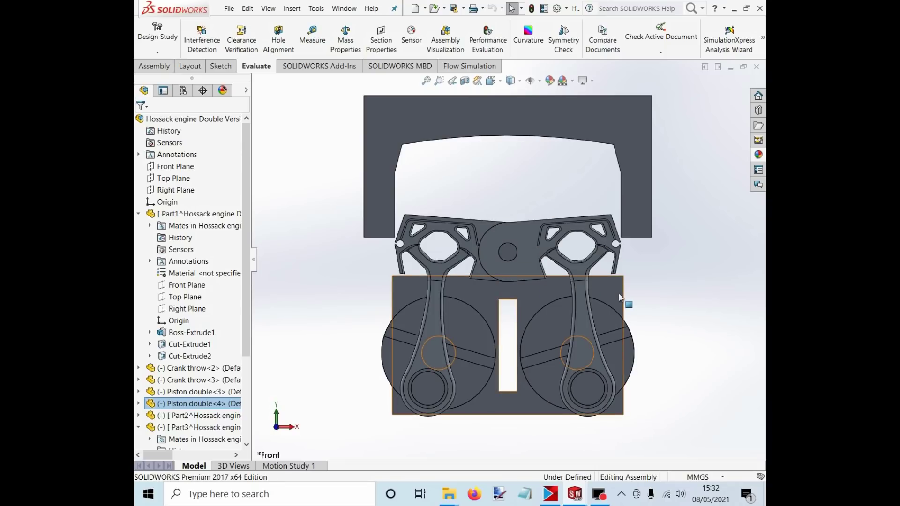
left_click(620, 353)
left_click_drag(618, 366, 527, 335)
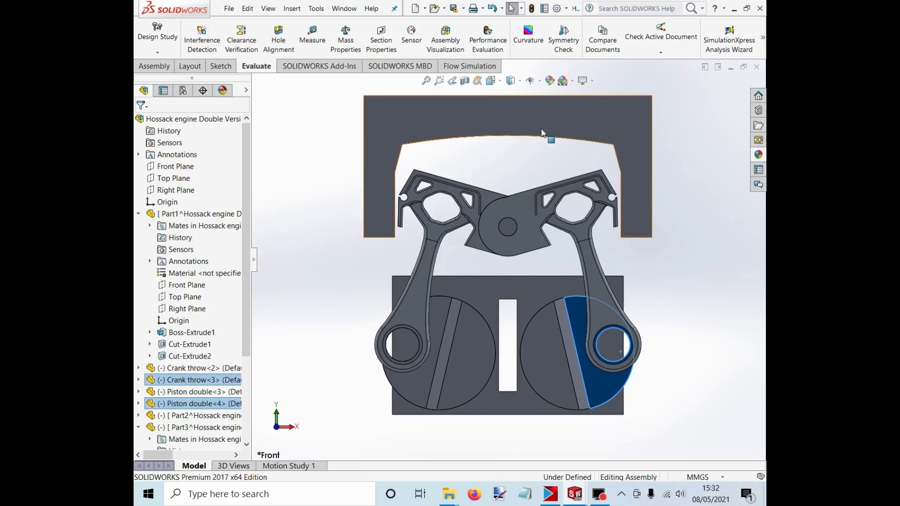
left_click_drag(596, 316, 648, 401)
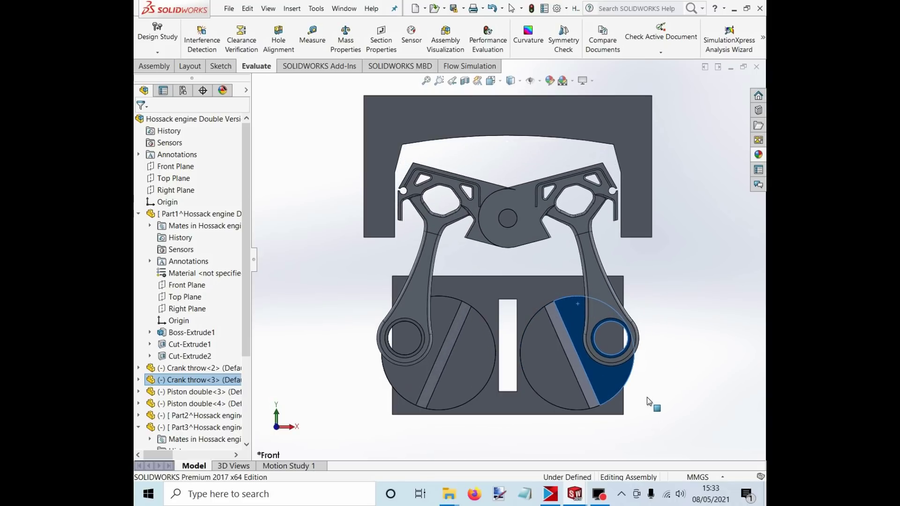
- Rotate Crank throw<3> through several strokes to demonstrate the paired pistons rocking and rising beneath the cylinder head
left_click_drag(647, 399, 538, 176)
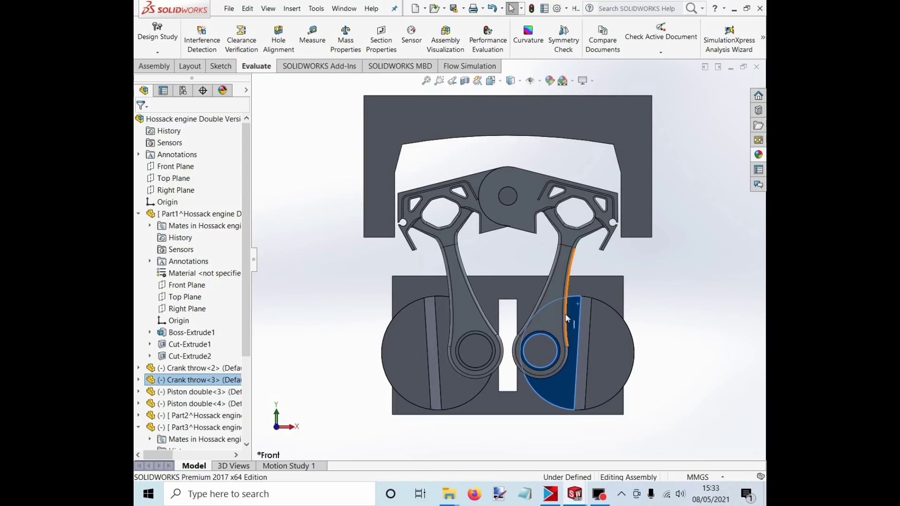
mouse_move(566, 313)
left_mouse_down()
mouse_move(600, 302)
mouse_move(635, 325)
mouse_move(603, 372)
mouse_move(527, 375)
mouse_move(534, 311)
mouse_move(550, 308)
mouse_move(534, 368)
mouse_move(538, 338)
mouse_move(543, 345)
mouse_move(559, 322)
mouse_move(535, 321)
mouse_move(510, 345)
mouse_move(518, 380)
mouse_move(539, 400)
mouse_move(593, 423)
mouse_move(658, 371)
mouse_move(644, 315)
mouse_move(563, 317)
mouse_move(532, 346)
mouse_move(531, 297)
mouse_move(465, 283)
mouse_move(474, 362)
mouse_move(544, 376)
mouse_move(510, 336)
mouse_move(547, 387)
mouse_move(595, 369)
mouse_move(582, 297)
mouse_move(558, 308)
mouse_move(590, 339)
mouse_move(590, 325)
mouse_move(550, 313)
left_mouse_up()
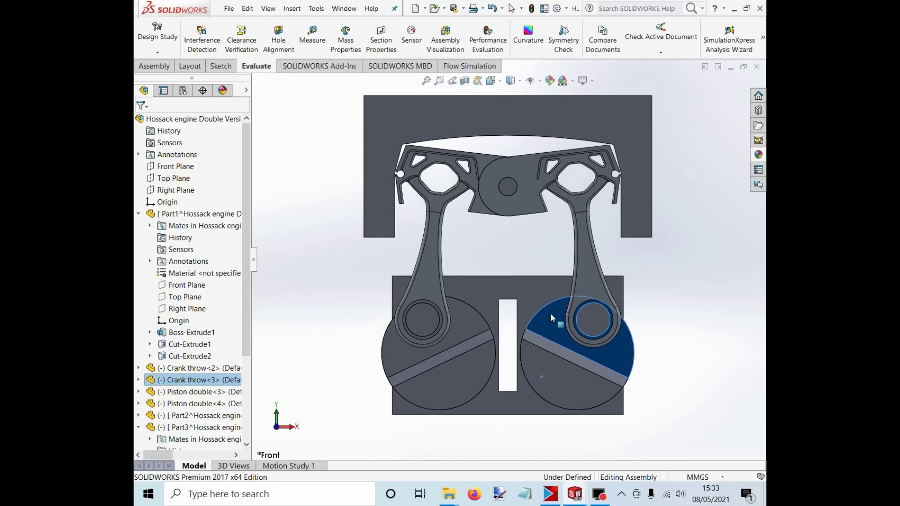
left_click_drag(550, 313, 542, 356)
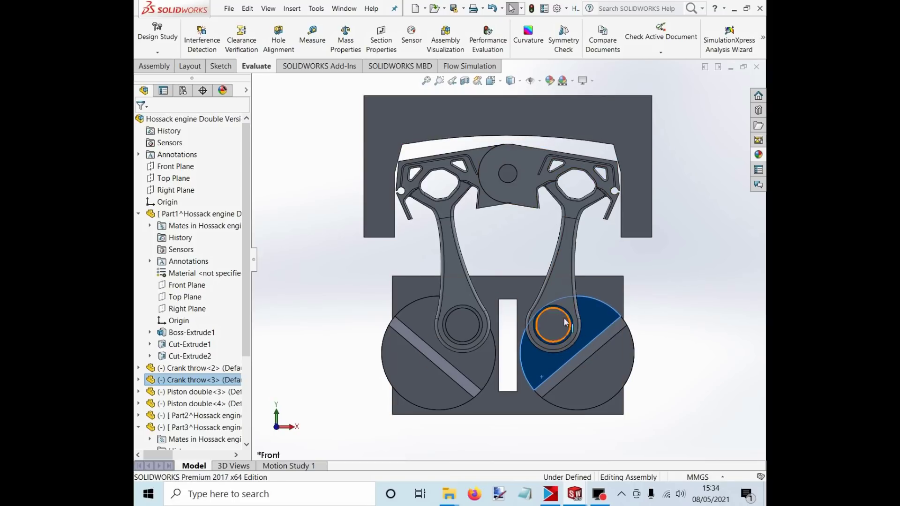
left_click_drag(529, 354, 522, 227)
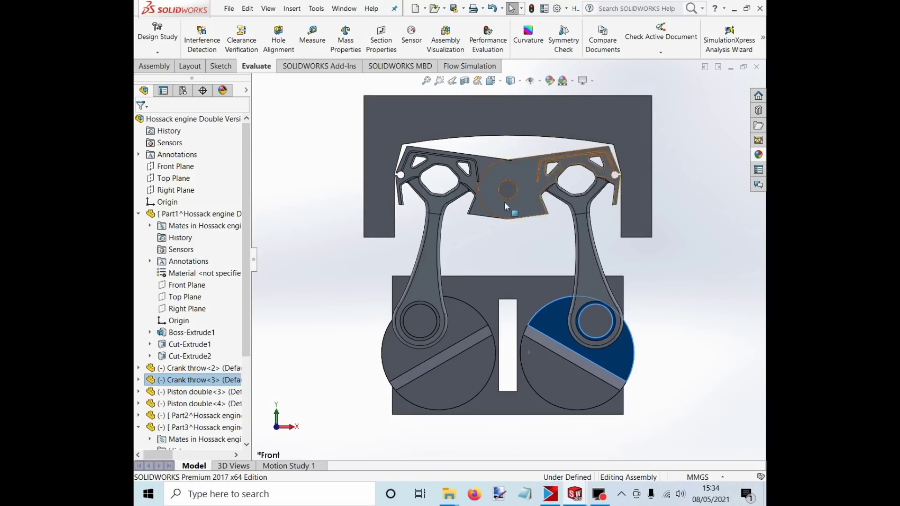
left_click_drag(549, 320, 641, 354)
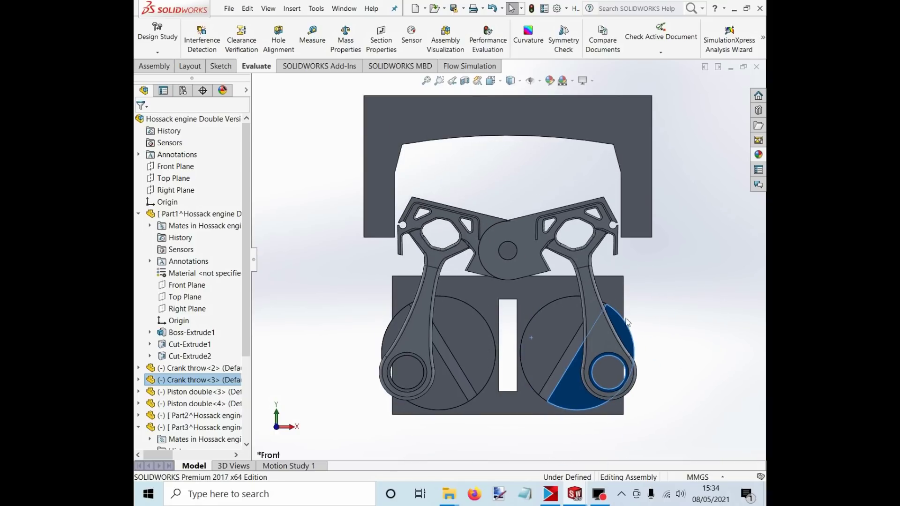
left_click_drag(611, 311, 597, 353)
- Inspect the piston joint up close while turning the crank, select its central pivot pin, and clear the selection
scroll(573, 258, "down", 3)
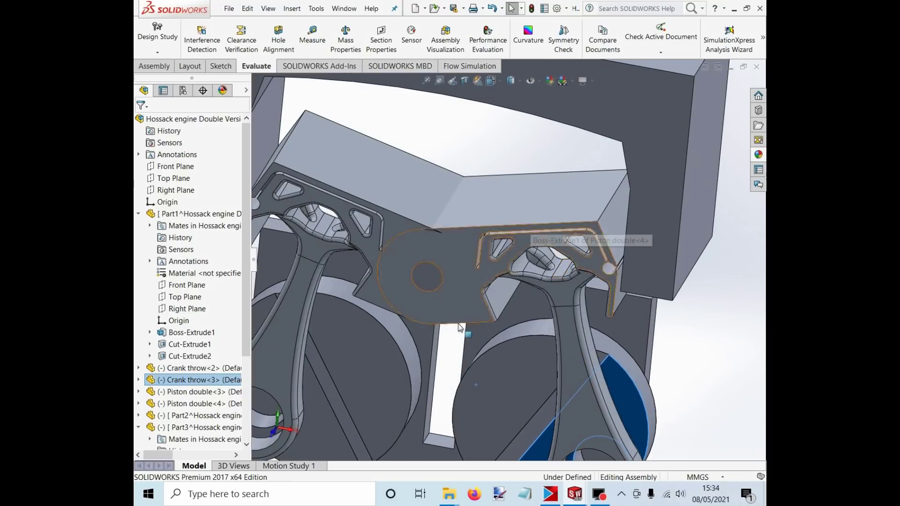
left_click(505, 353)
left_click_drag(515, 354, 485, 189)
left_click(448, 154)
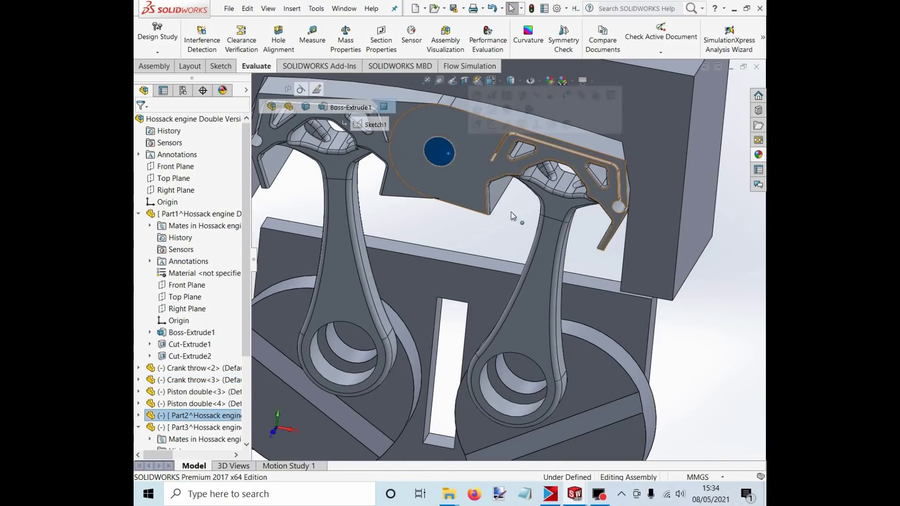
left_click(580, 254)
- Turn Crank throw<3> with the whole double-piston engine in a tilted view, and clear the selection
scroll(580, 254, "up", 4)
left_click_drag(547, 285, 476, 266)
left_click_drag(578, 225, 592, 238)
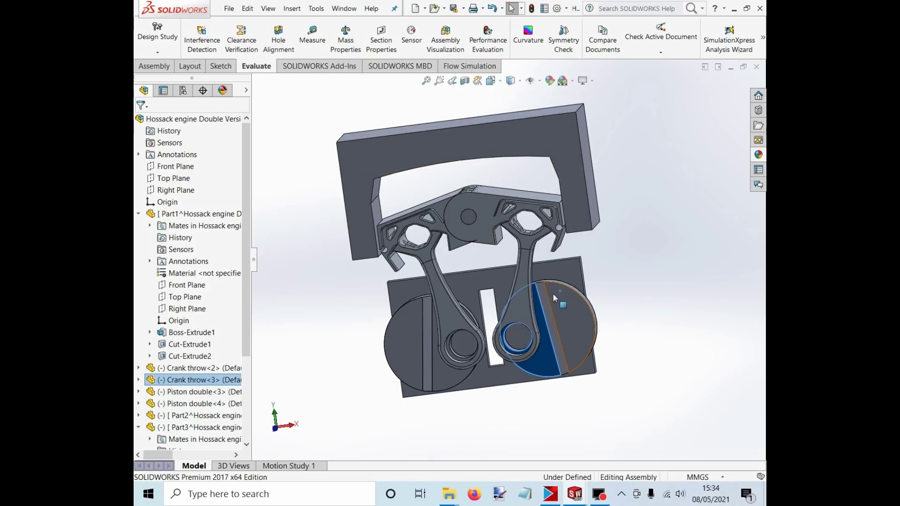
left_click_drag(553, 293, 607, 208)
left_click(653, 182)
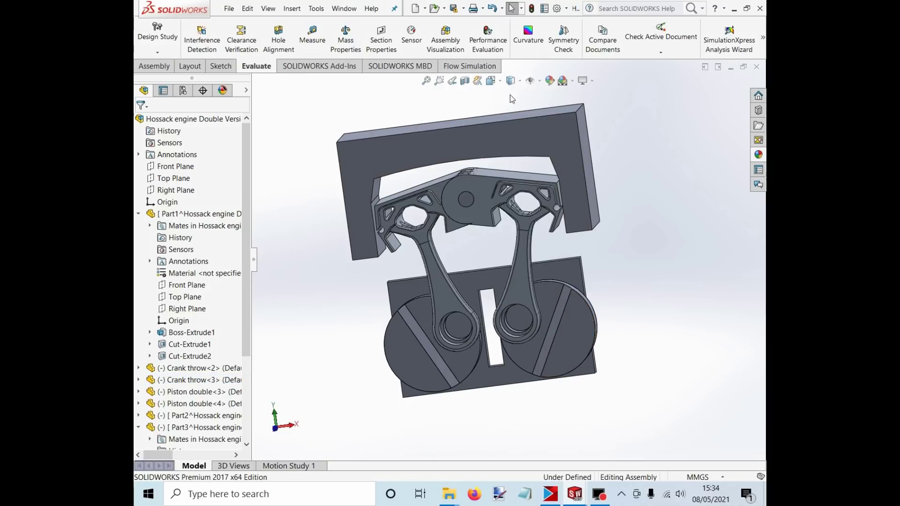
- Set the Front view and swing Crank throw<3> through upper and lower strokes to show the linked piston motion
left_click(491, 81)
left_click(465, 212)
left_click_drag(467, 327, 417, 301)
left_click_drag(577, 317, 530, 240)
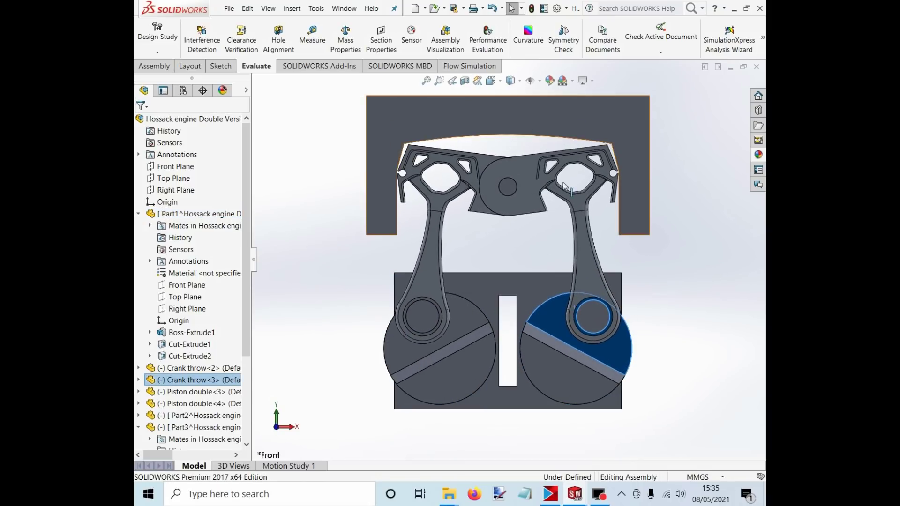
left_click_drag(620, 343, 612, 199)
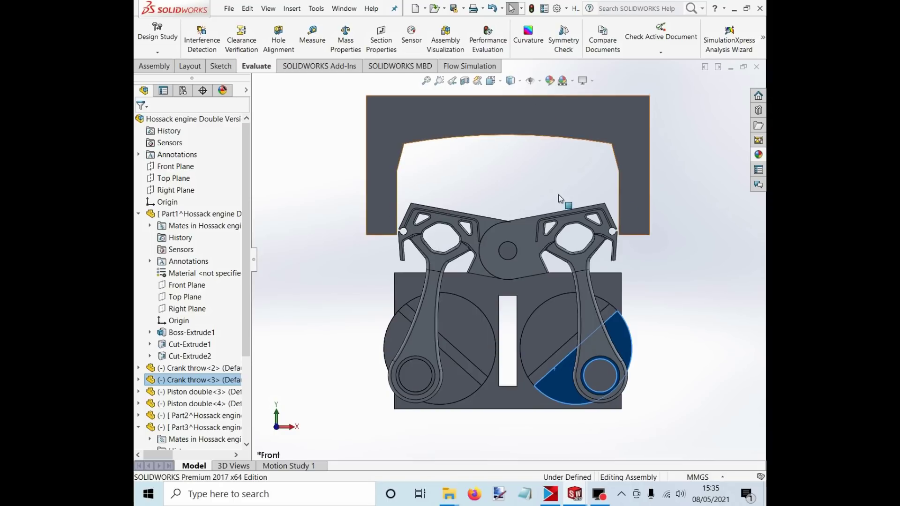
mouse_move(552, 313)
left_mouse_down()
mouse_move(527, 354)
mouse_move(555, 381)
mouse_move(568, 300)
mouse_move(554, 313)
left_mouse_up()
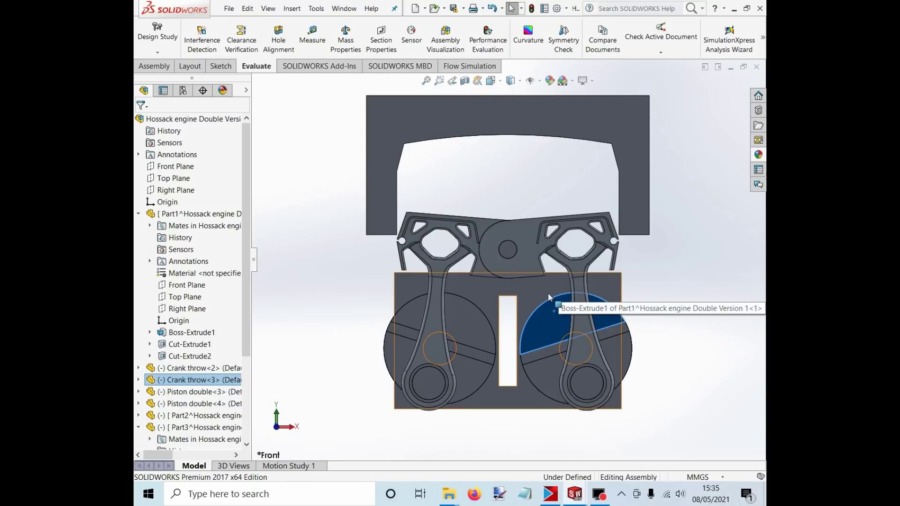
left_click_drag(547, 293, 666, 244)
left_click(756, 77)
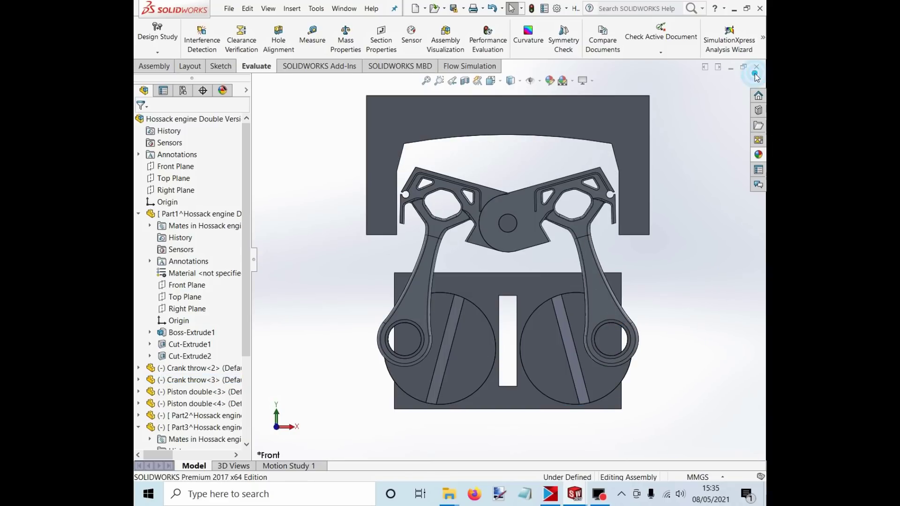
- Switch to the Hossack engine Version 1 assembly, view its cylinder block from the side, and close it without saving
mouse_move(577, 493)
left_click(528, 426)
left_click_drag(616, 236, 581, 300)
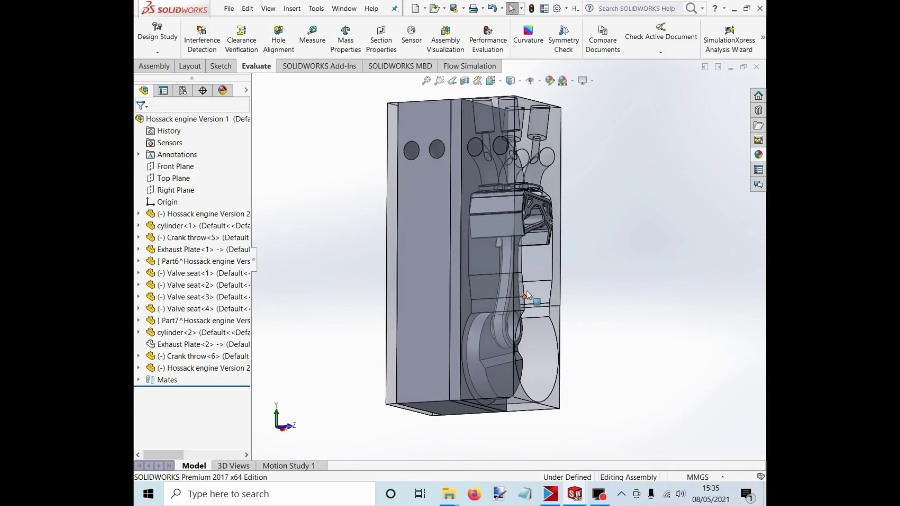
left_click(756, 67)
left_click(369, 212)
left_click(228, 8)
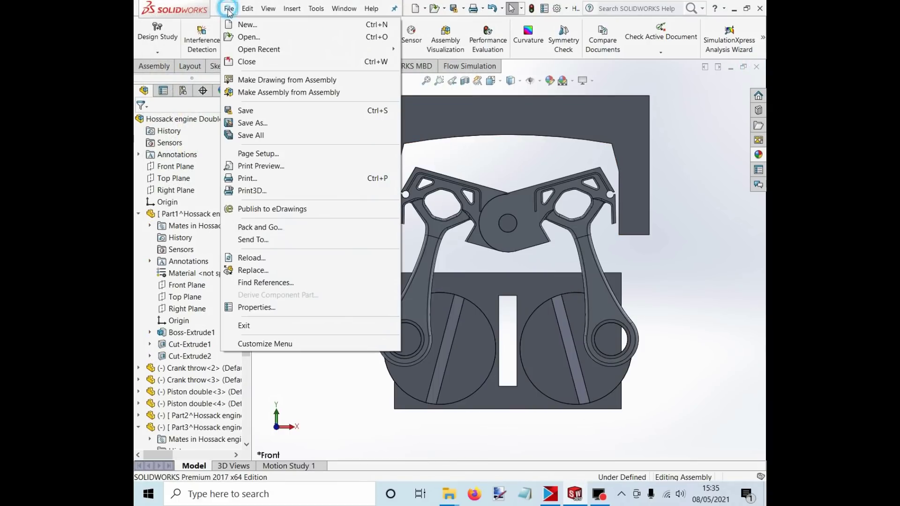
left_click(249, 38)
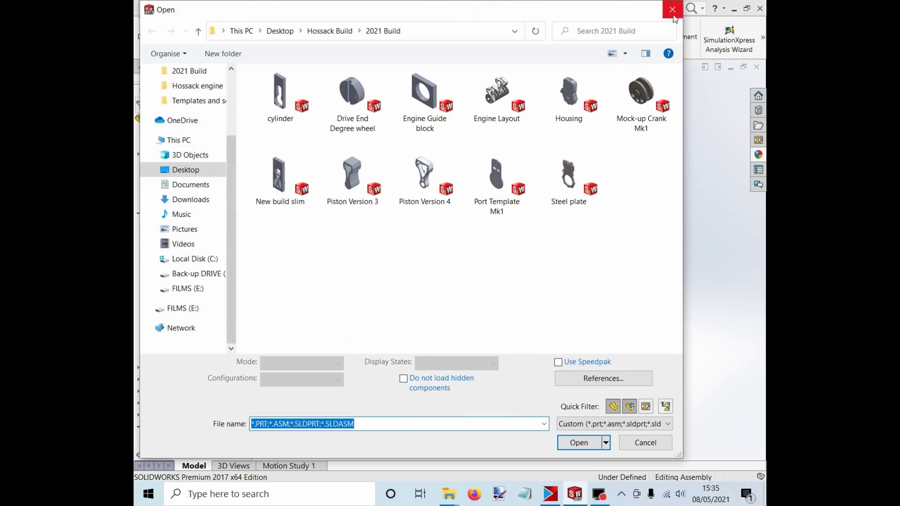
left_click(673, 14)
- Open the Engine Layout assembly from the recent documents
left_click(229, 8)
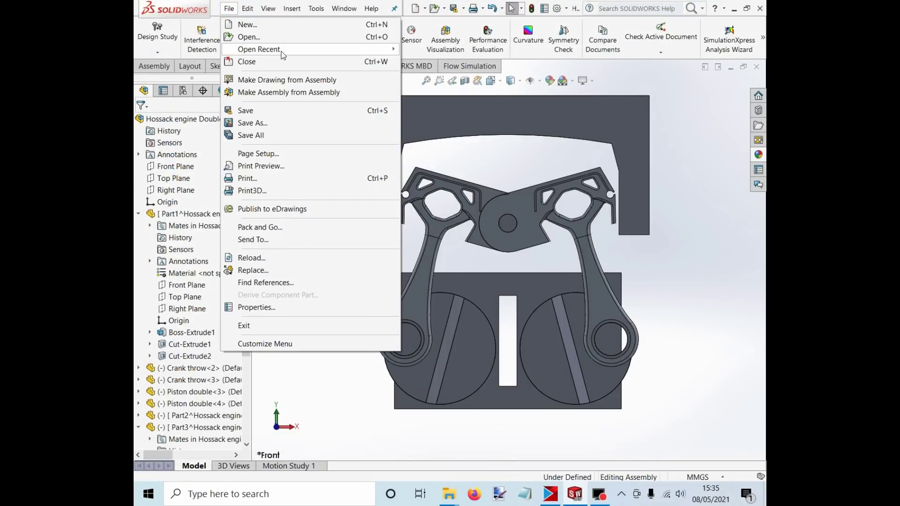
mouse_move(281, 49)
left_click(407, 51)
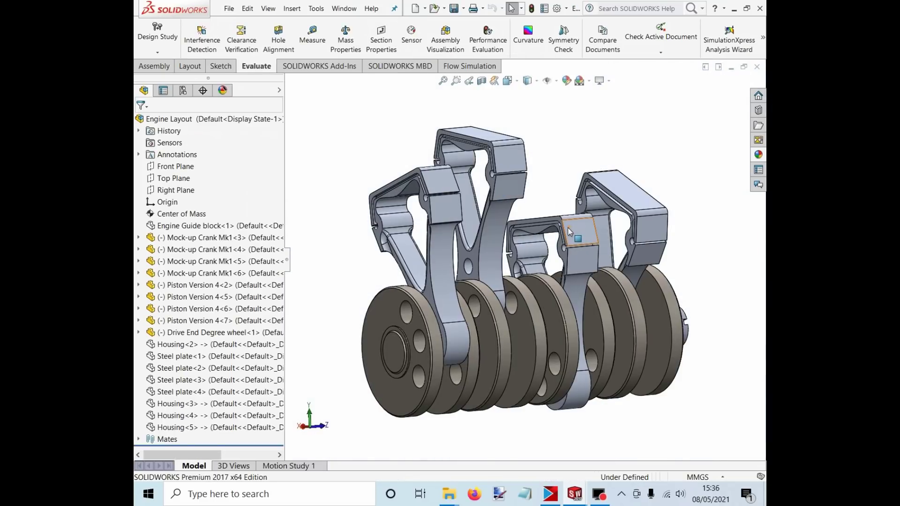
- Turn the Engine Layout crankshaft from its drive end to move the four pistons through their strokes
left_click_drag(568, 229, 482, 241)
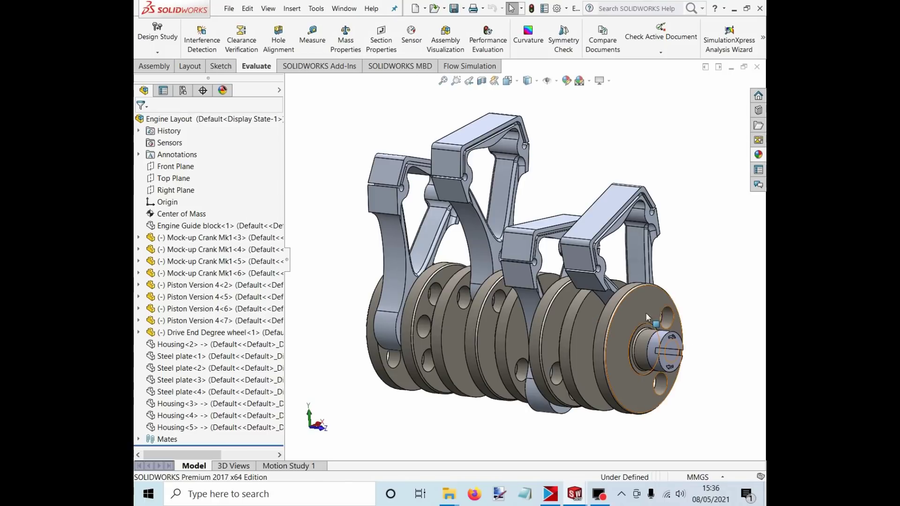
left_click_drag(657, 295, 597, 238)
left_click(709, 204)
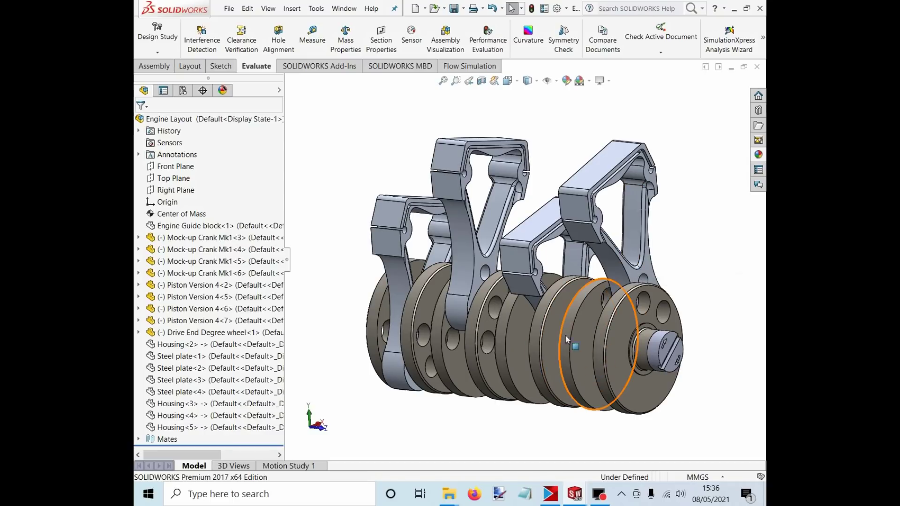
left_click_drag(567, 336, 609, 437)
- Return to the Hossack engine Double Version 1 assembly and close it without saving the modified documents
mouse_move(574, 494)
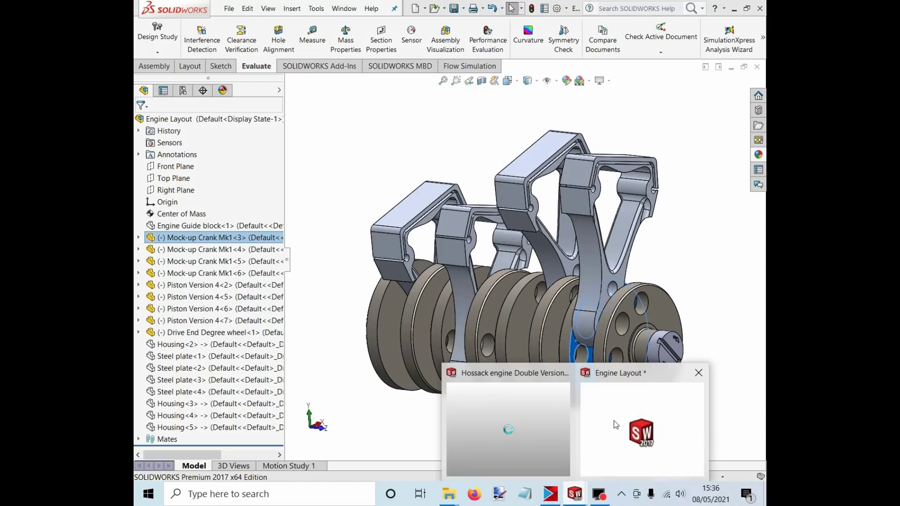
left_click(499, 430)
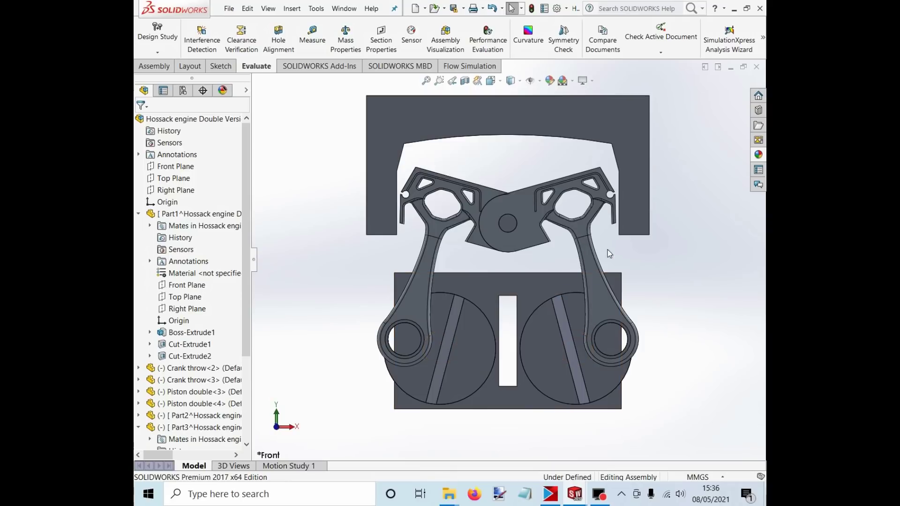
left_click(755, 67)
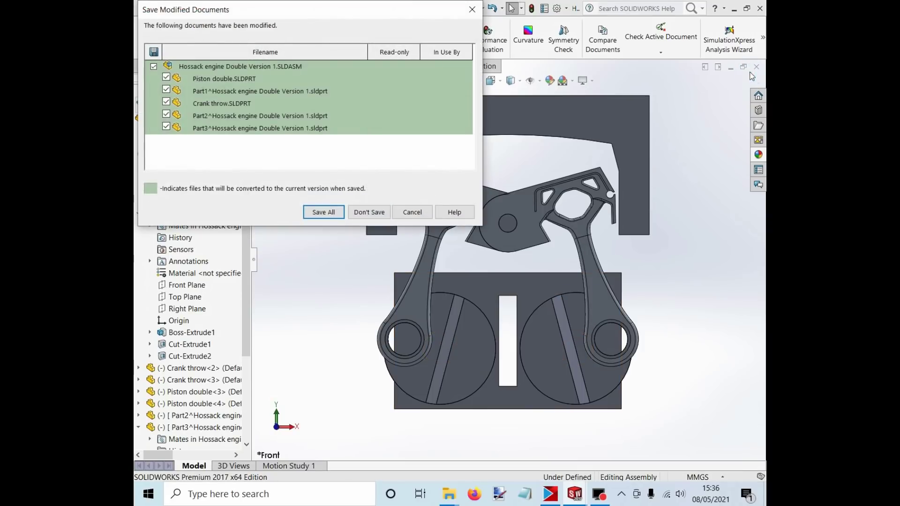
left_click(364, 213)
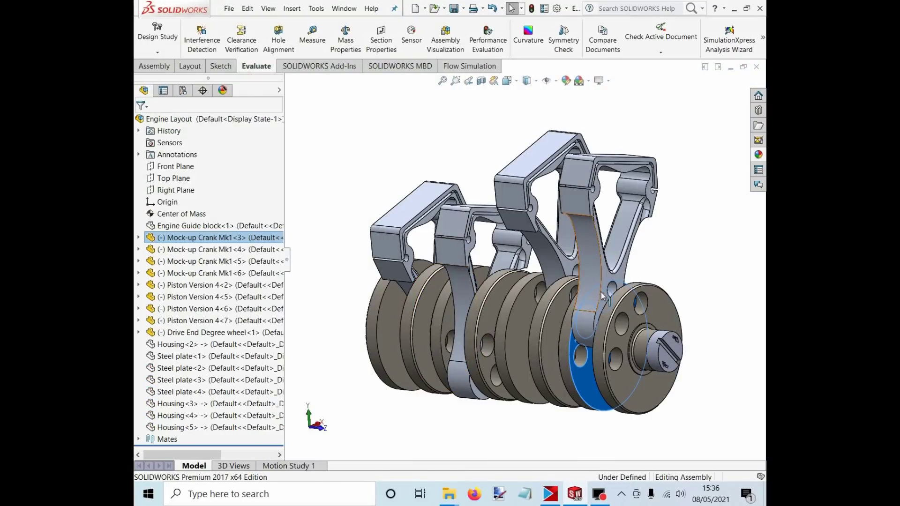
- Rotate the four-piston crank train by its end disc to demonstrate the staggered strokes, and clear the selection
left_click_drag(646, 298, 678, 220)
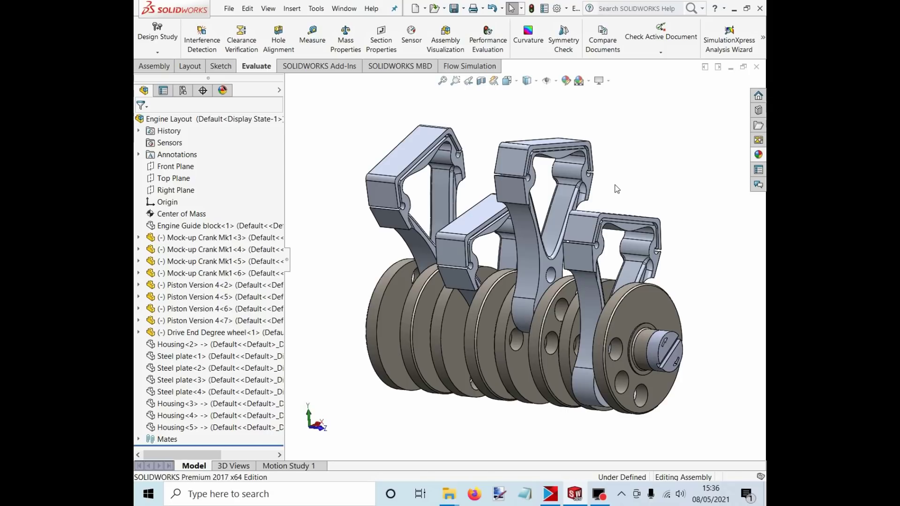
left_click_drag(639, 300, 636, 261)
scroll(636, 261, "down", 1)
left_click_drag(587, 315, 665, 421)
scroll(674, 285, "up", 3)
scroll(632, 231, "up", 1)
left_click(632, 229)
- Turn Mock-up Crank Mk1<3> with the drive end facing forward, and view the four-piston crank train from an angle
scroll(479, 297, "down", 4)
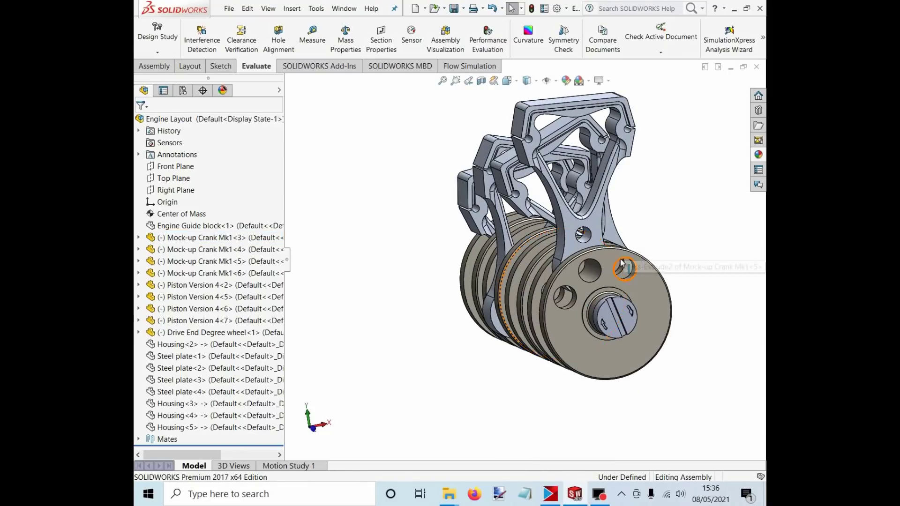
scroll(651, 248, "up", 4)
scroll(623, 238, "down", 3)
left_click_drag(604, 312, 617, 353)
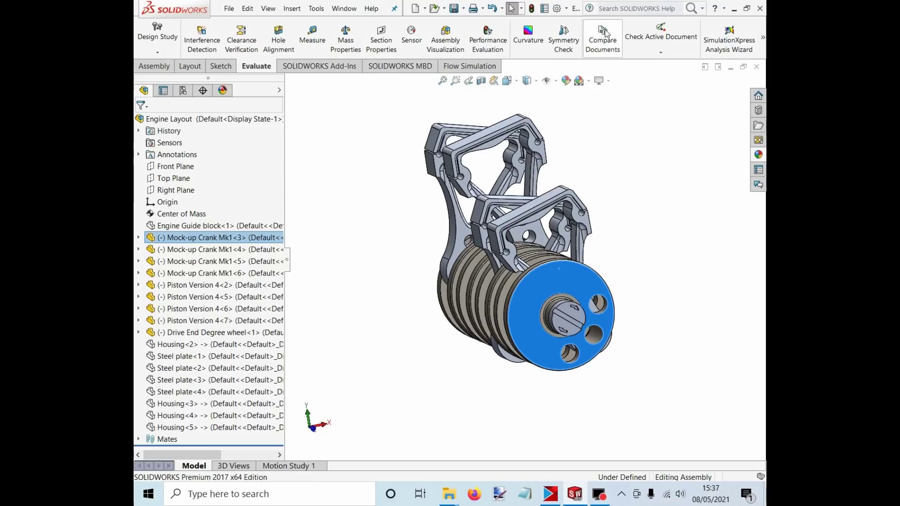
left_click_drag(585, 285, 641, 226)
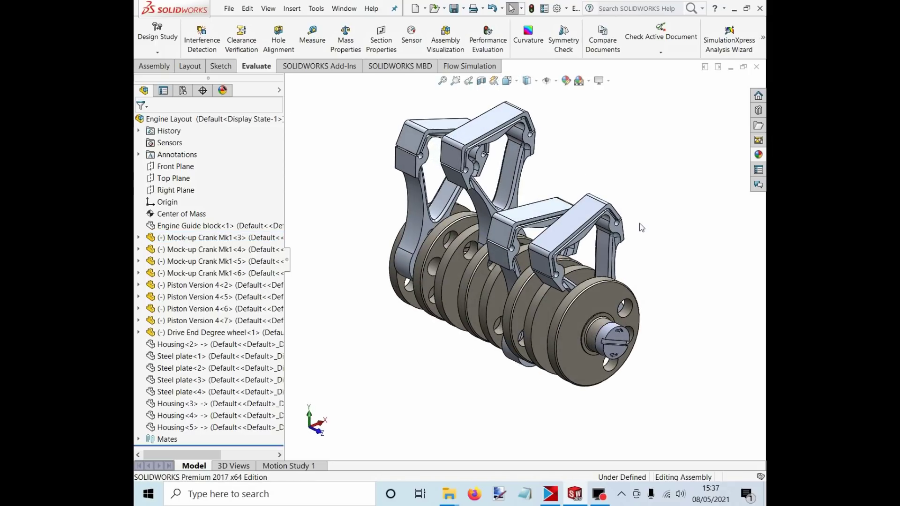